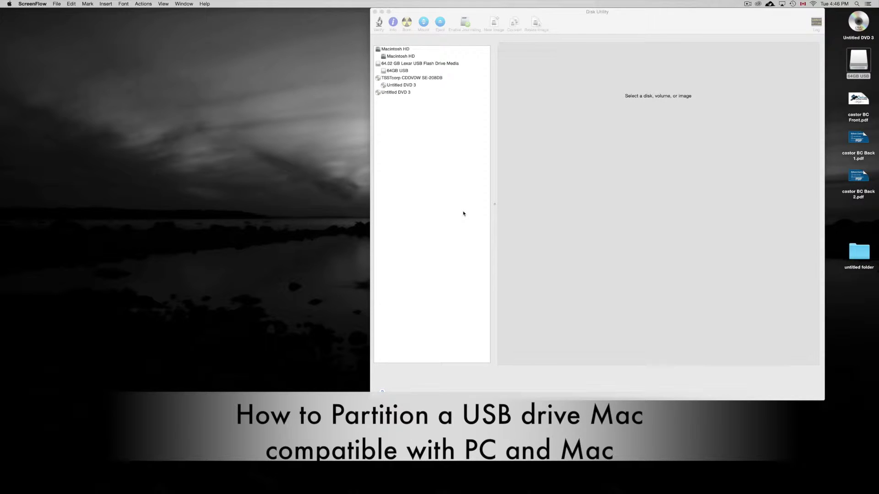
Bring the Disk Utility window forward and dismiss the Spotlight search panel
{"action": "left_click", "coordinate": [629, 26]}
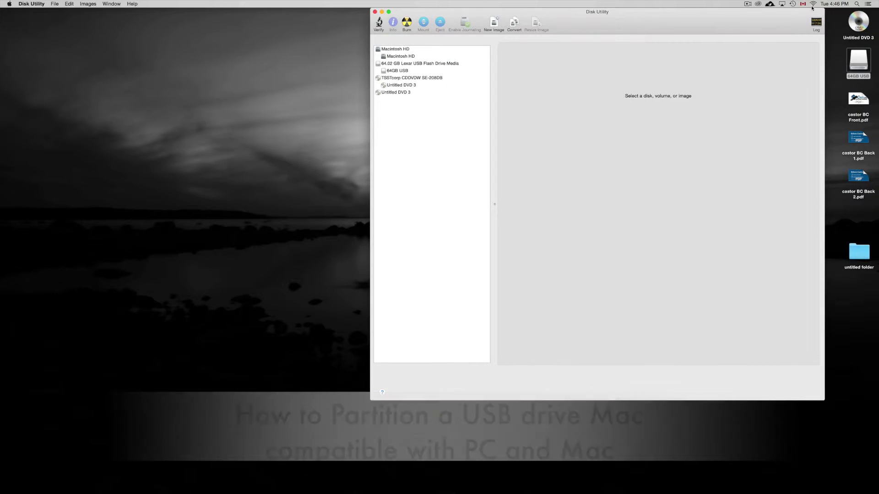
{"action": "left_click", "coordinate": [855, 4]}
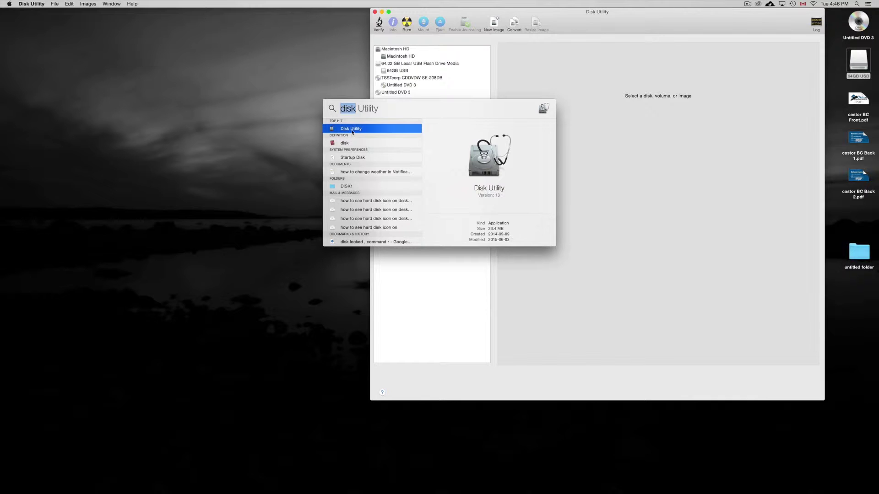
{"action": "key", "text": "Return"}
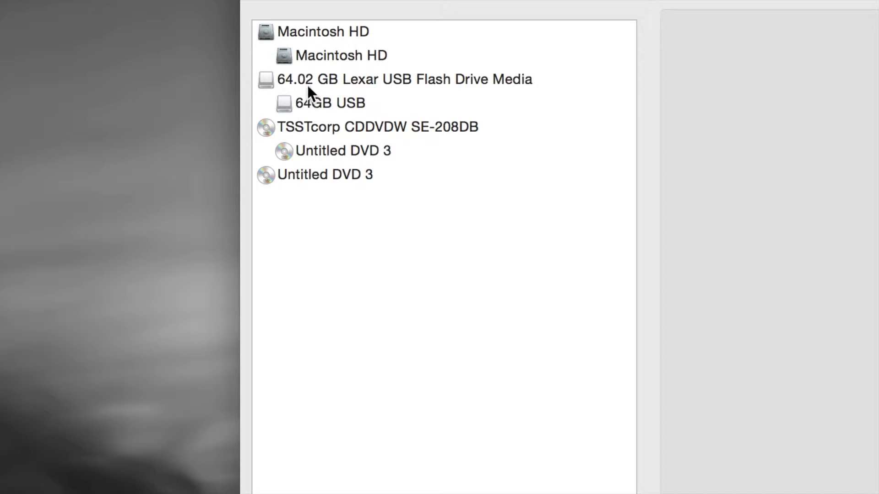
Select the 64.02 GB Lexar USB Flash Drive Media in the sidebar
{"action": "right_click", "coordinate": [355, 73]}
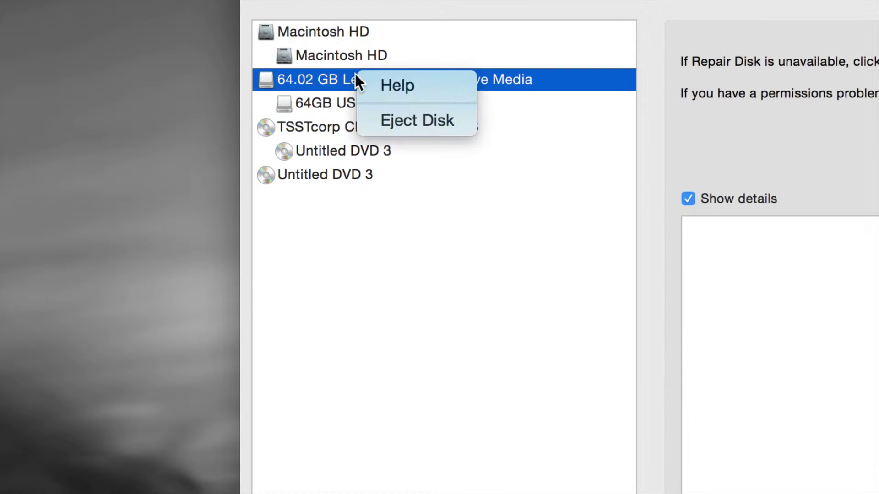
{"action": "left_click", "coordinate": [439, 54]}
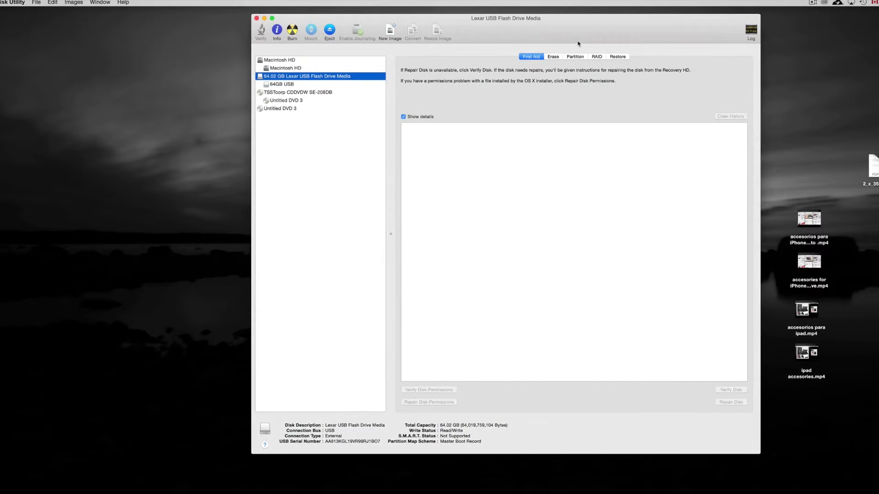
Browse the Lexar drive's Erase, Partition, RAID and Restore pages, ending back on Erase
{"action": "left_click", "coordinate": [554, 57]}
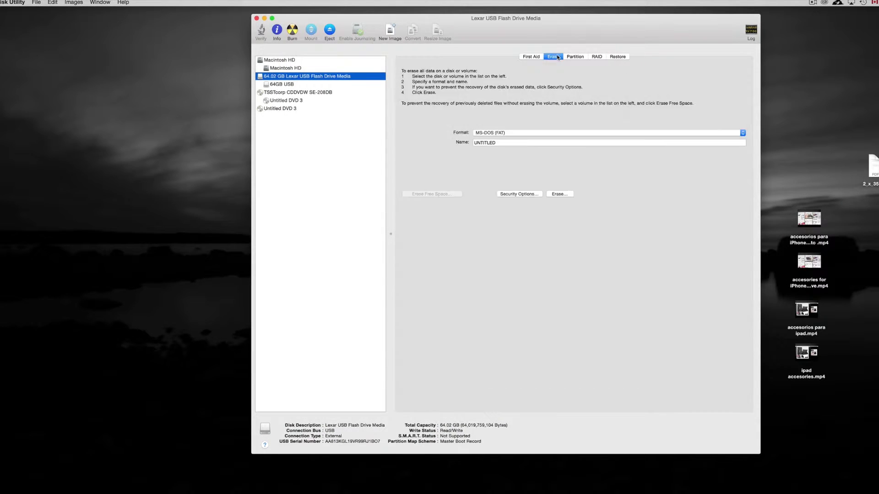
{"action": "left_click", "coordinate": [575, 56]}
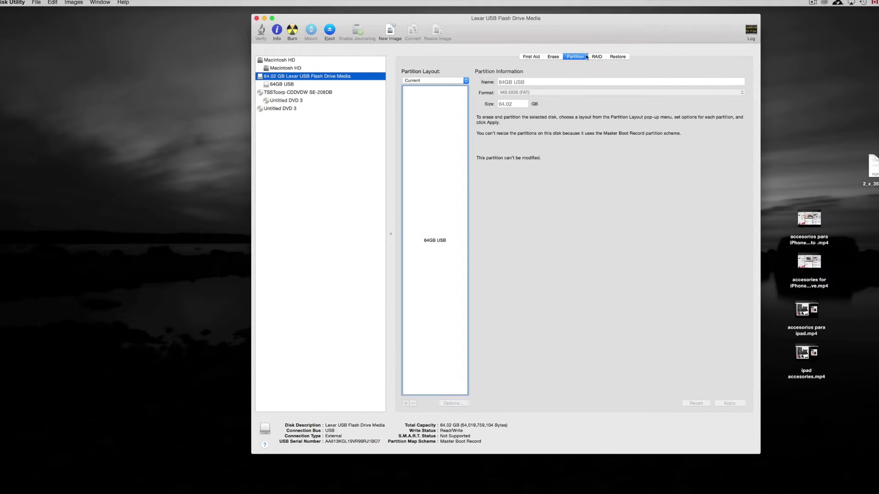
{"action": "left_click", "coordinate": [596, 57]}
{"action": "left_click", "coordinate": [617, 57]}
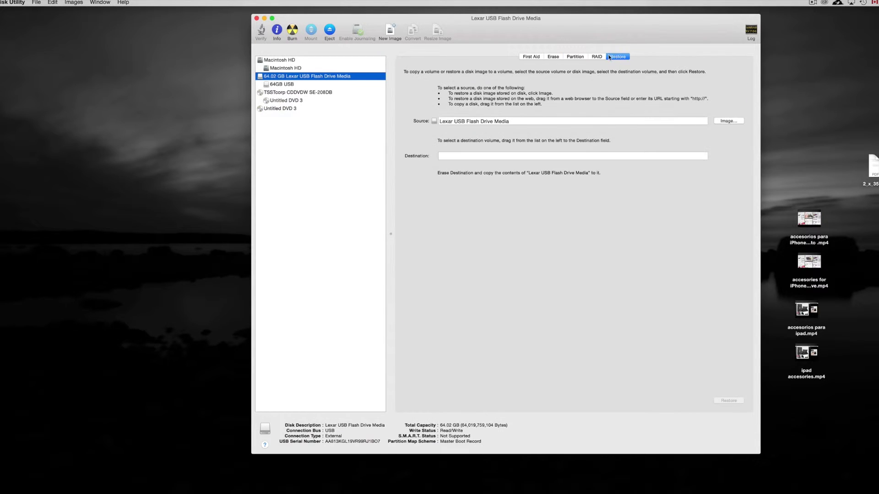
{"action": "left_click", "coordinate": [553, 57]}
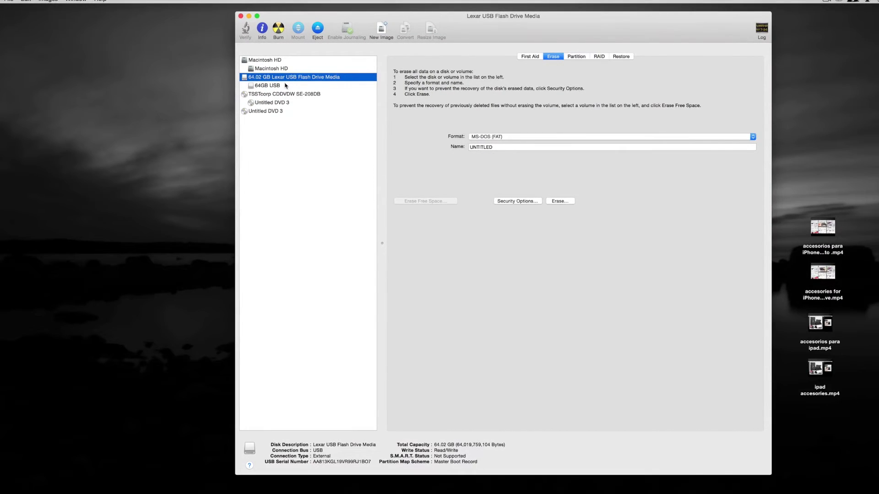
Reselect the Lexar drive and drag the Disk Utility window over to the right
{"action": "left_click", "coordinate": [286, 87]}
{"action": "left_click", "coordinate": [286, 78]}
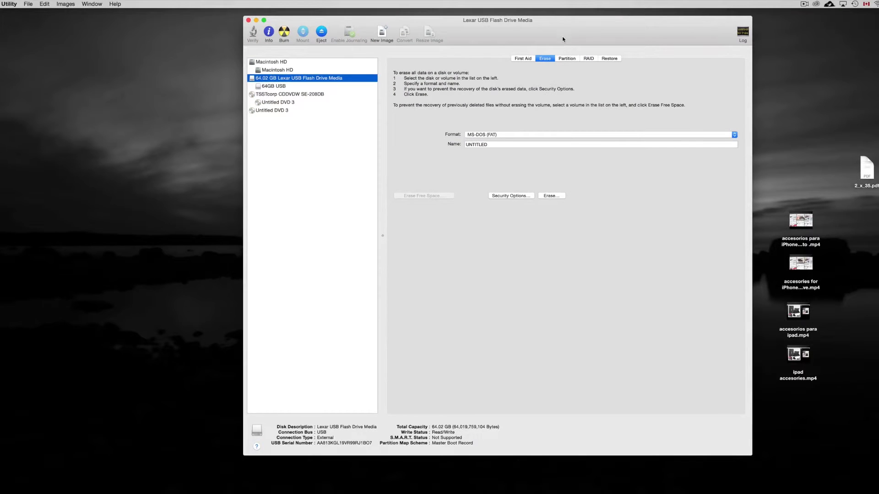
{"action": "left_click_drag", "start_coordinate": [562, 37], "coordinate": [657, 36]}
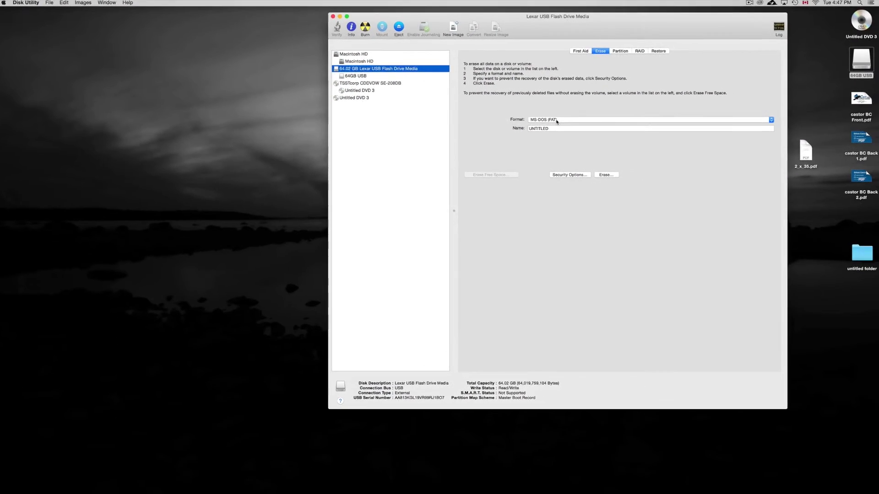
{"action": "left_click_drag", "start_coordinate": [581, 23], "coordinate": [669, 26]}
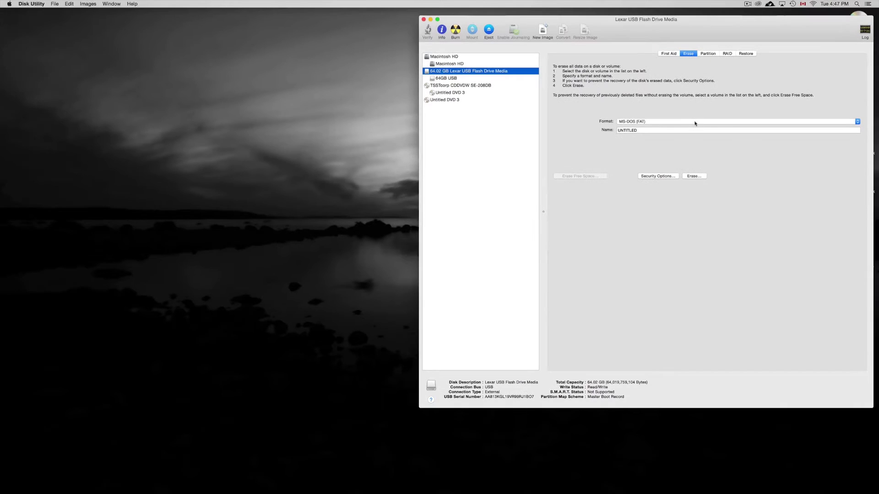
Try ExFAT as the erase format, then settle on Mac OS Extended (Journaled)
{"action": "left_click", "coordinate": [730, 123]}
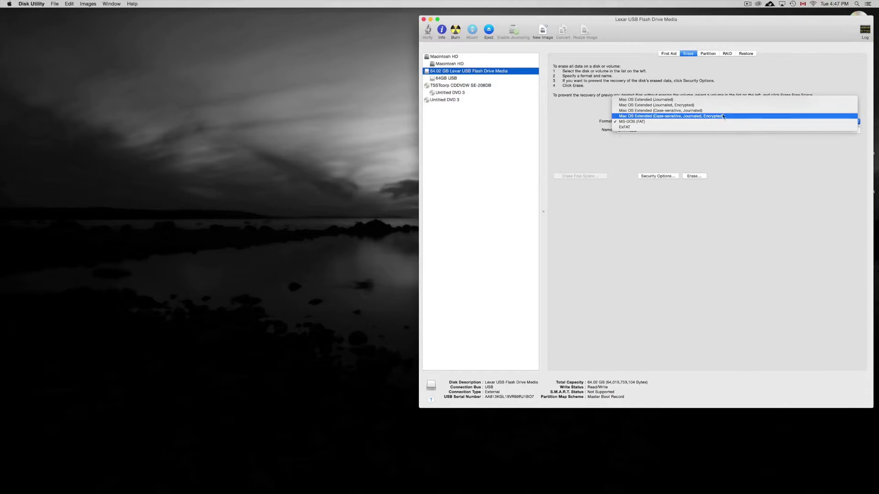
{"action": "left_click", "coordinate": [716, 101]}
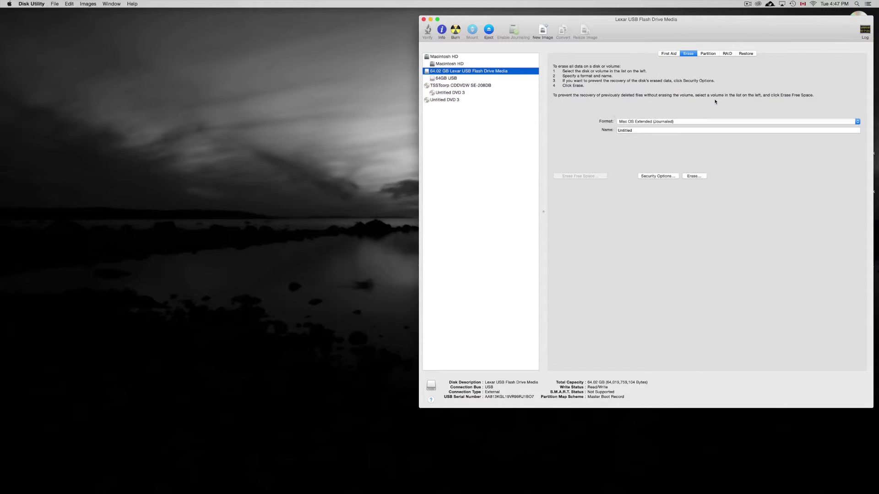
{"action": "left_click", "coordinate": [689, 124]}
{"action": "left_click", "coordinate": [679, 149]}
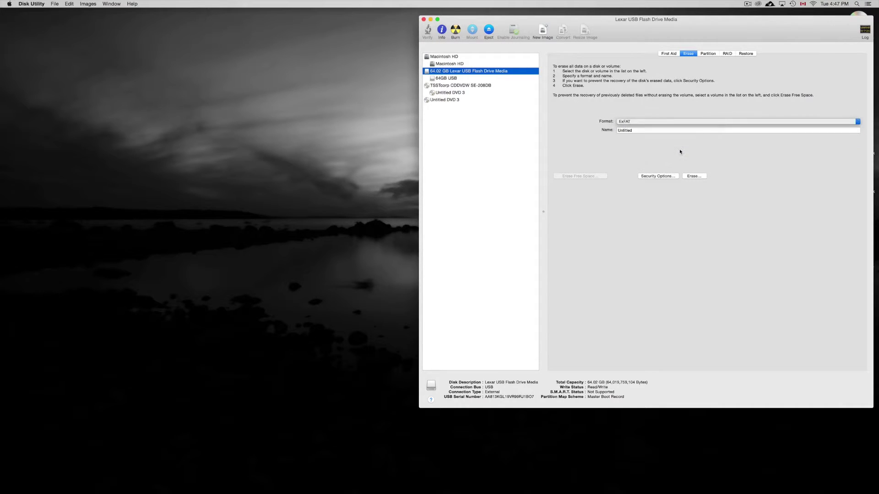
{"action": "left_click", "coordinate": [663, 124]}
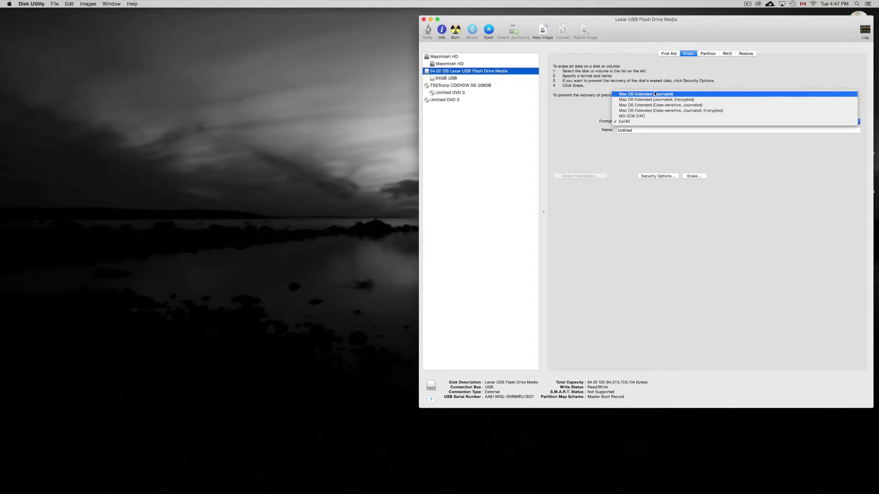
{"action": "left_click", "coordinate": [662, 122]}
{"action": "left_click", "coordinate": [661, 123]}
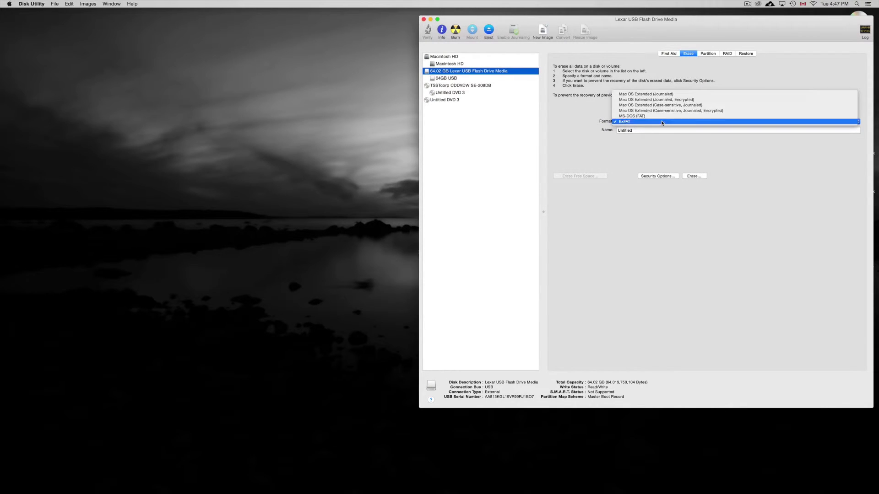
{"action": "left_click", "coordinate": [659, 94]}
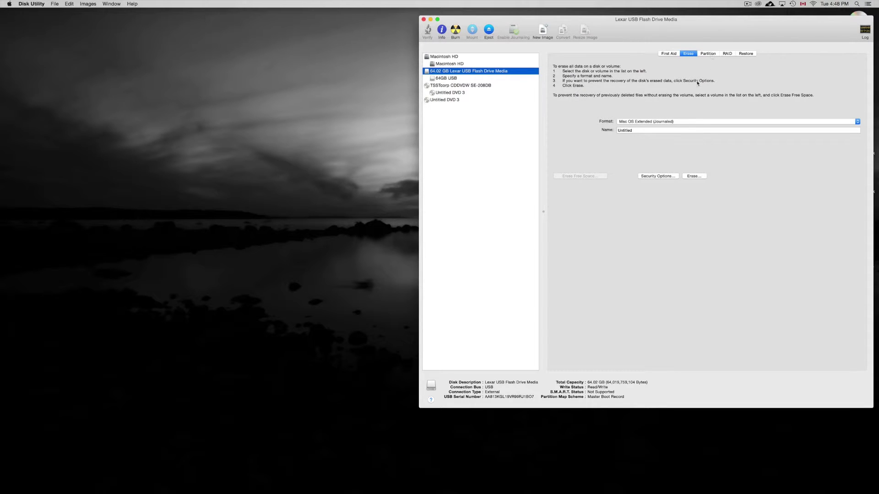
Choose the 2 Partitions layout for the Lexar drive on the Partition page
{"action": "left_click", "coordinate": [708, 54]}
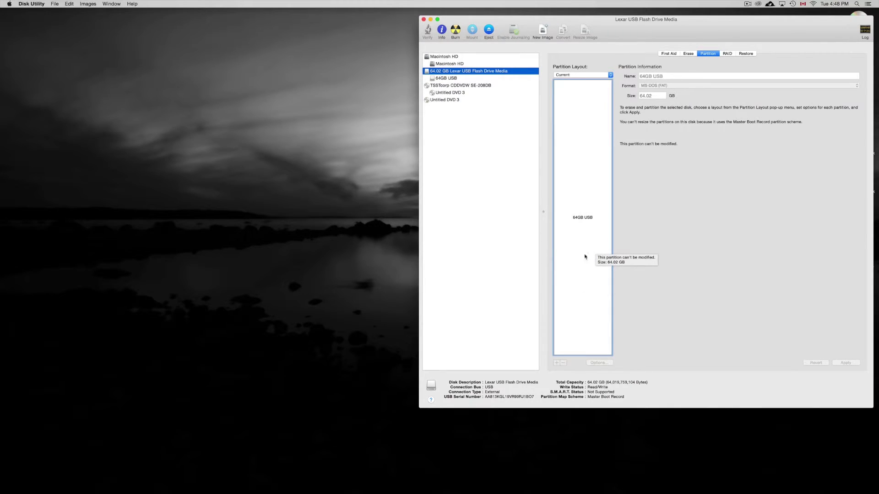
{"action": "left_click", "coordinate": [611, 75]}
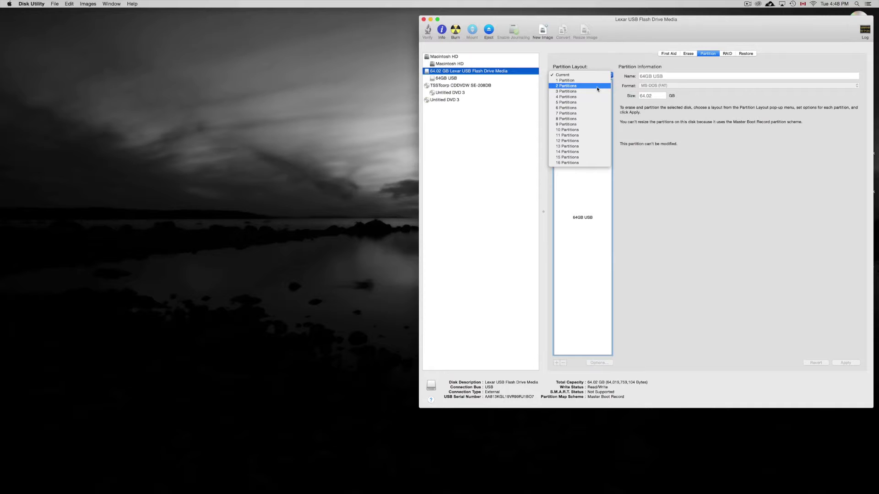
{"action": "left_click", "coordinate": [598, 89]}
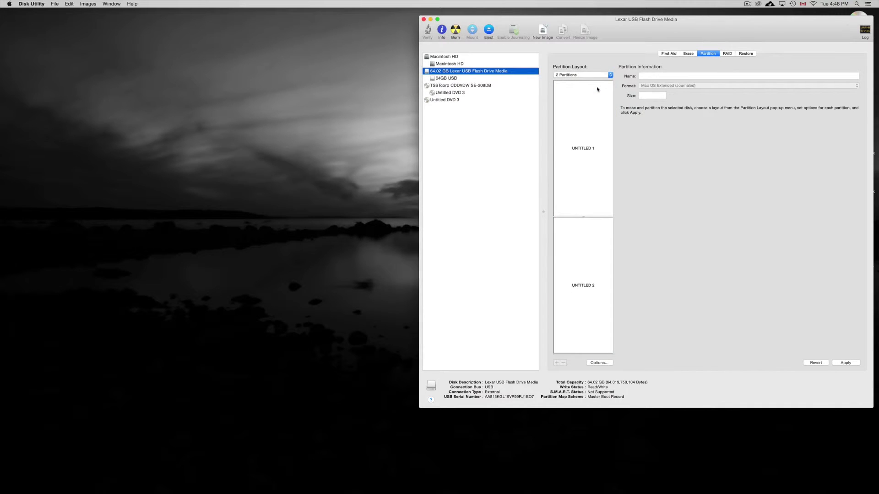
{"action": "left_click", "coordinate": [611, 74]}
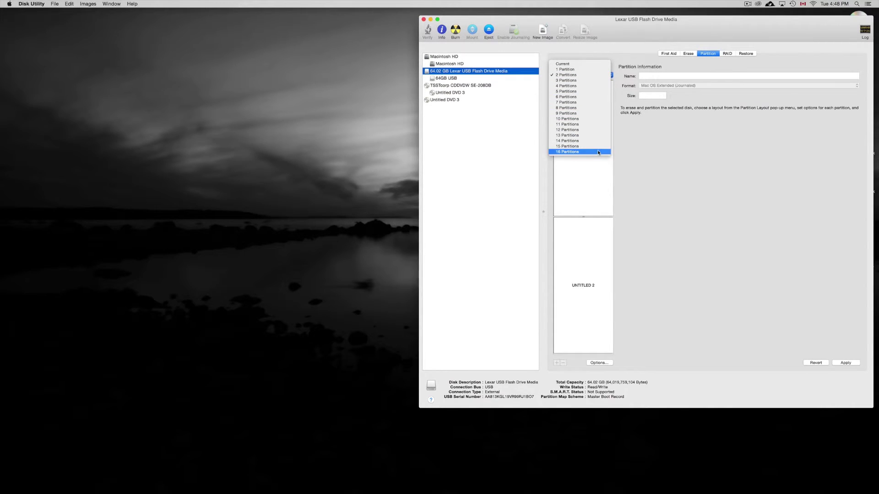
{"action": "left_click", "coordinate": [650, 160]}
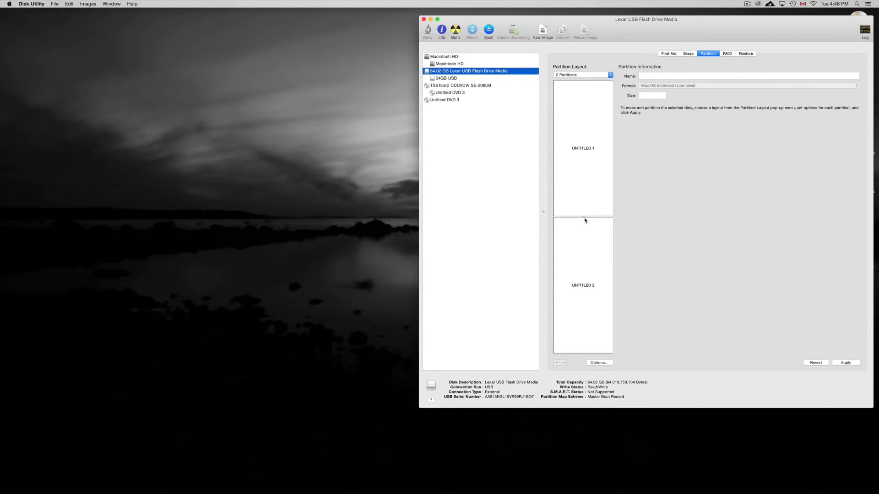
Drag the boundary between UNTITLED 1 and UNTITLED 2 to resize them
{"action": "mouse_move", "coordinate": [585, 220]}
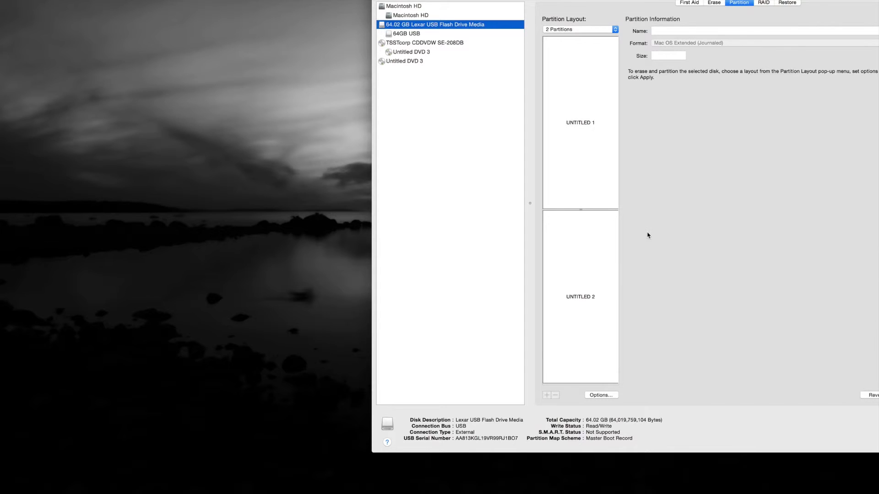
{"action": "left_click", "coordinate": [564, 386]}
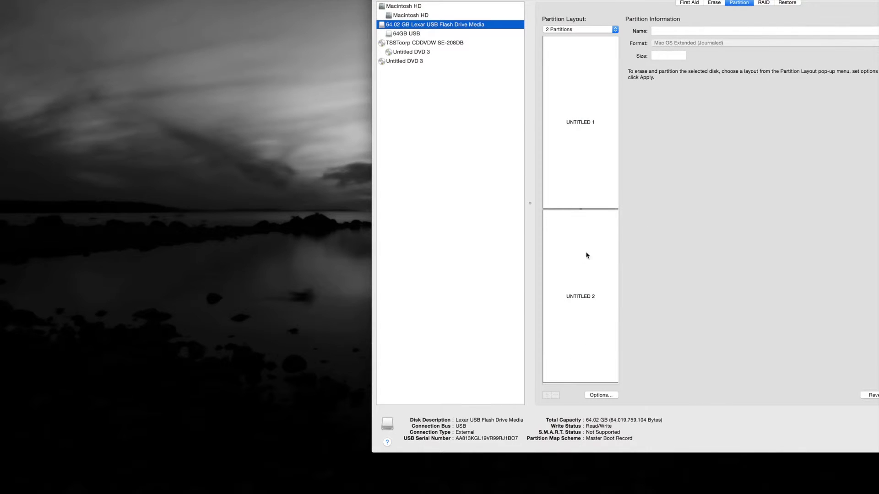
{"action": "left_click_drag", "start_coordinate": [581, 209], "coordinate": [587, 178]}
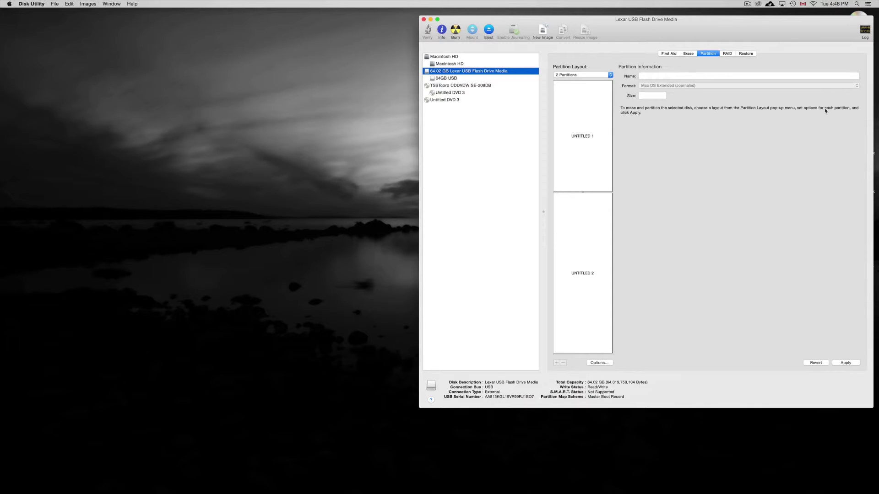
{"action": "left_click", "coordinate": [662, 98]}
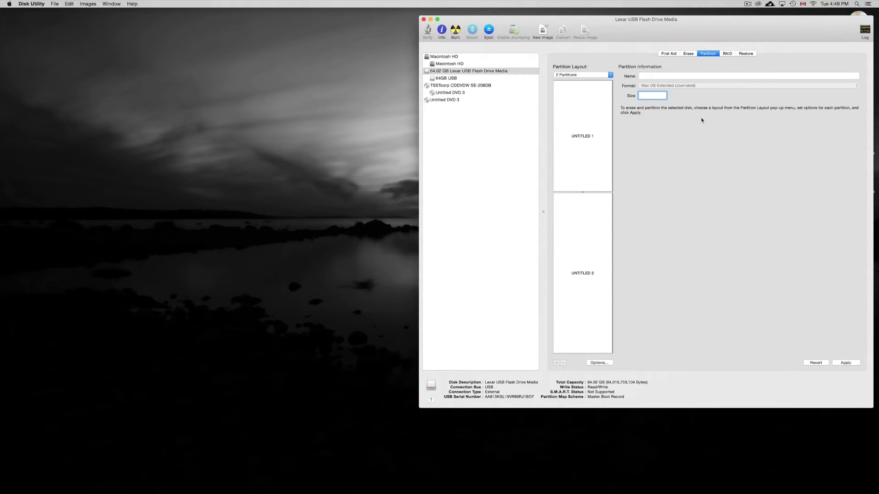
Discard the partition changes and set the erase to Mac OS Extended (Journaled), named 64gb usb
{"action": "left_click", "coordinate": [687, 54]}
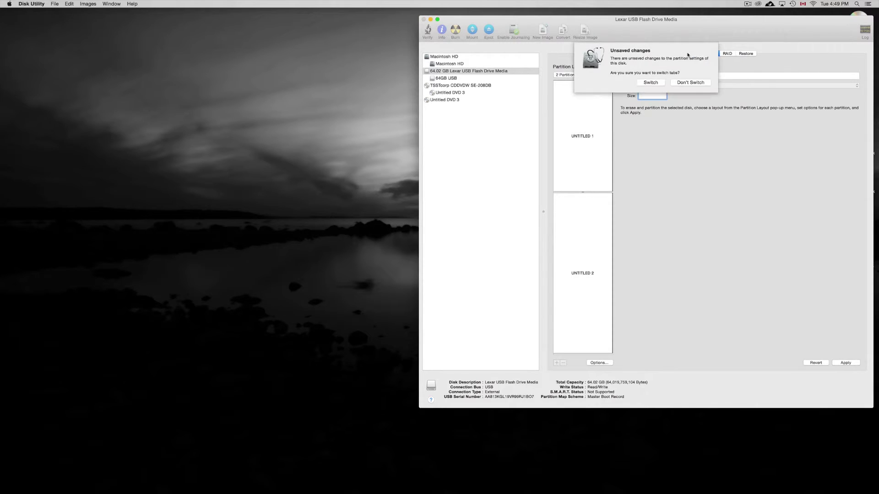
{"action": "left_click", "coordinate": [650, 82]}
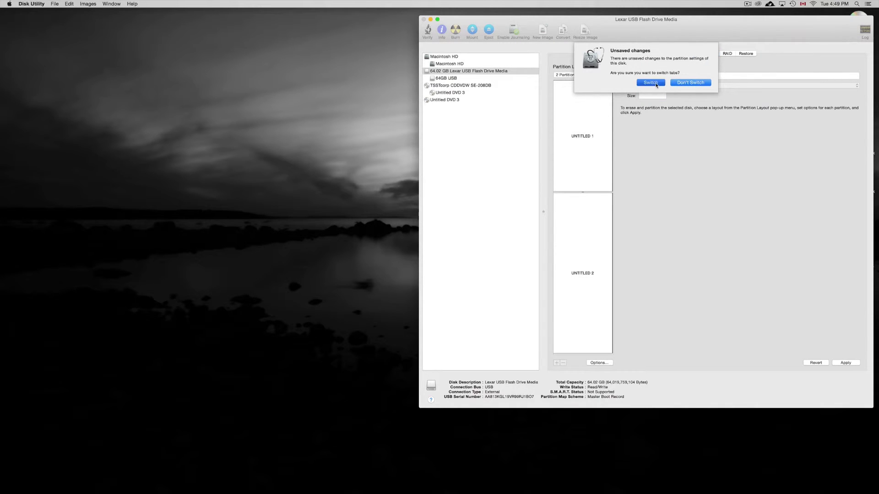
{"action": "left_click", "coordinate": [727, 121]}
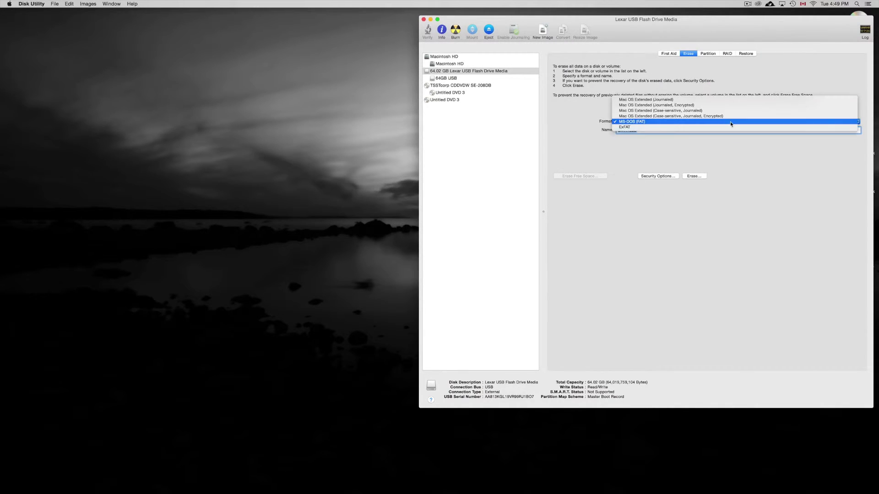
{"action": "left_click", "coordinate": [719, 100]}
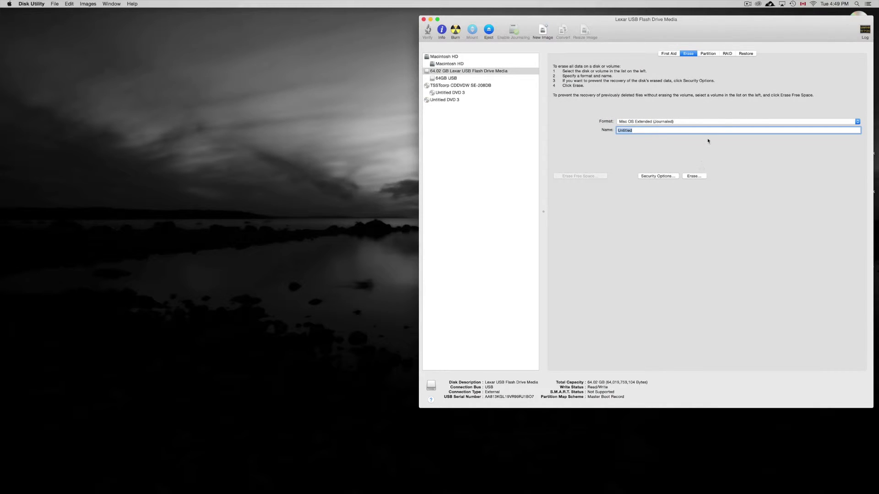
{"action": "left_click", "coordinate": [753, 121]}
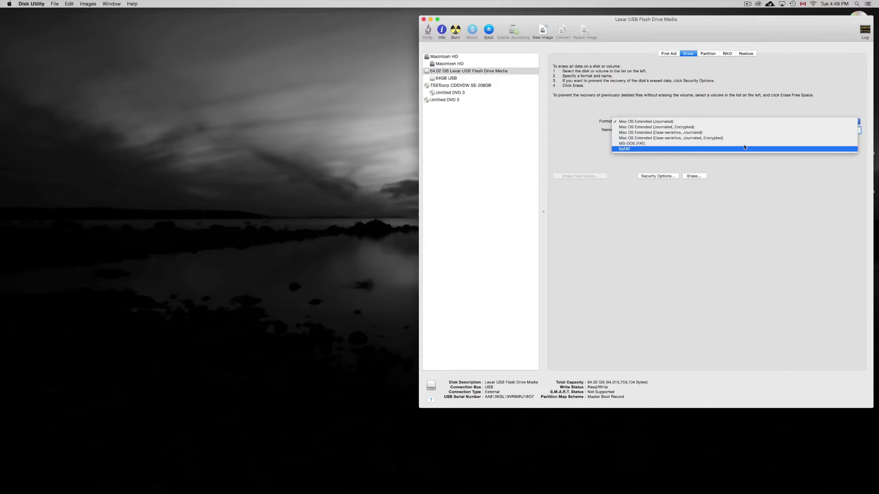
{"action": "left_click", "coordinate": [731, 111]}
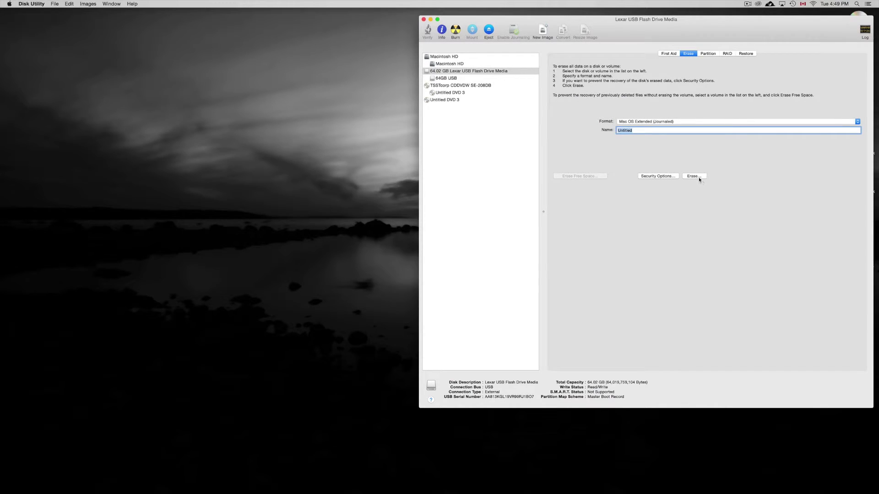
{"action": "left_click", "coordinate": [643, 131]}
{"action": "double_click", "coordinate": [644, 131]}
{"action": "type", "text": "64gb usb"}
Erase the Lexar drive into one 63.68 GB 64gb usb volume and return to the partition layout
{"action": "left_click", "coordinate": [692, 176]}
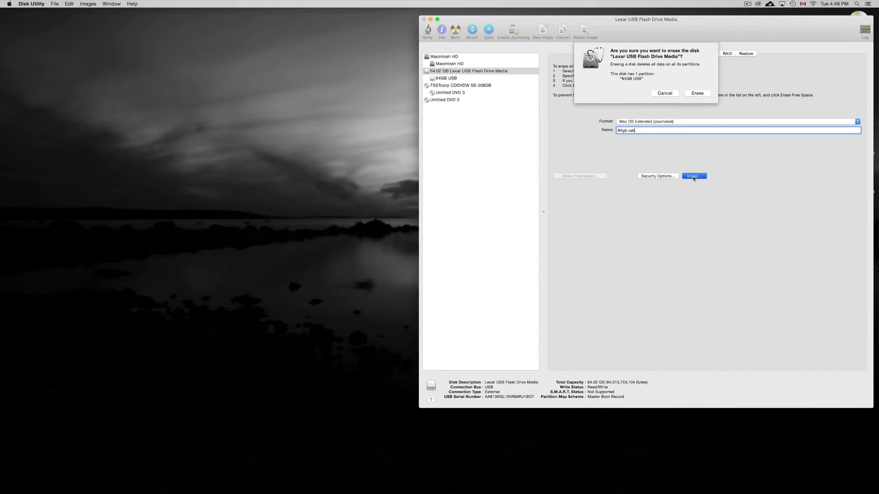
{"action": "left_click", "coordinate": [702, 96]}
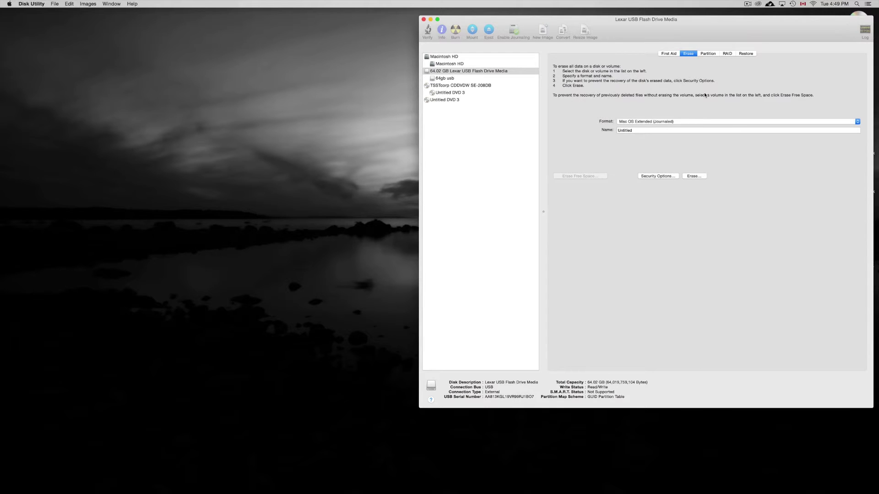
{"action": "left_click", "coordinate": [706, 54]}
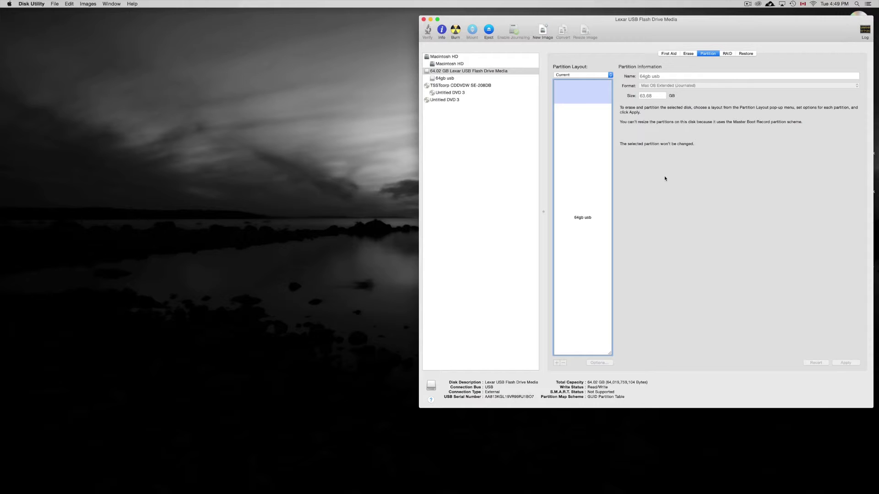
{"action": "left_click", "coordinate": [609, 75]}
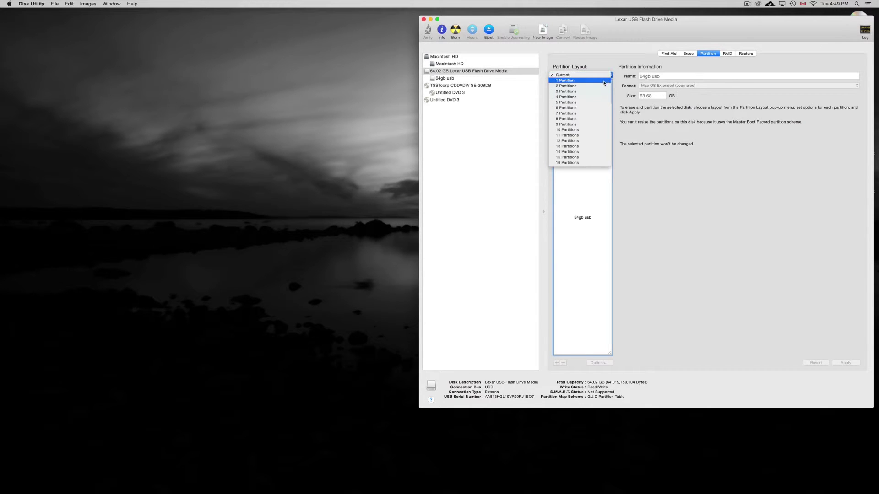
Choose 2 Partitions and drag the divider to make UNTITLED 1 55.14 GB and UNTITLED 2 8.88 GB
{"action": "left_click", "coordinate": [602, 86]}
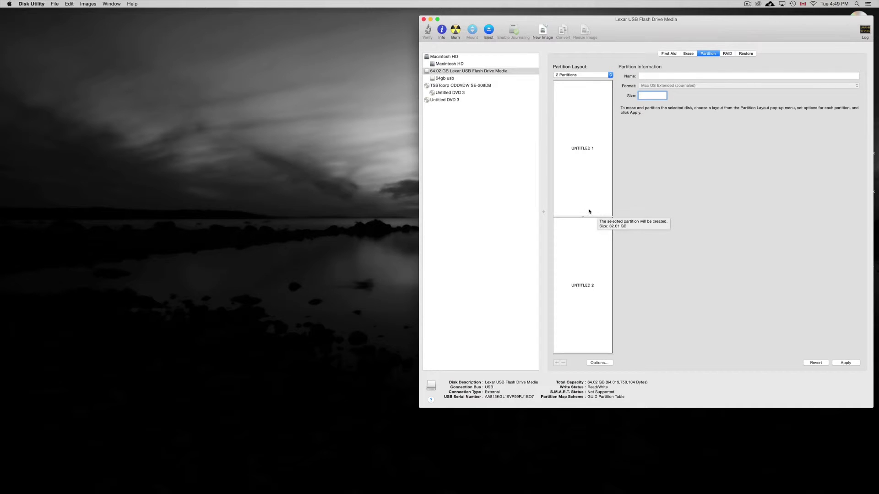
{"action": "left_click_drag", "start_coordinate": [584, 219], "coordinate": [591, 316]}
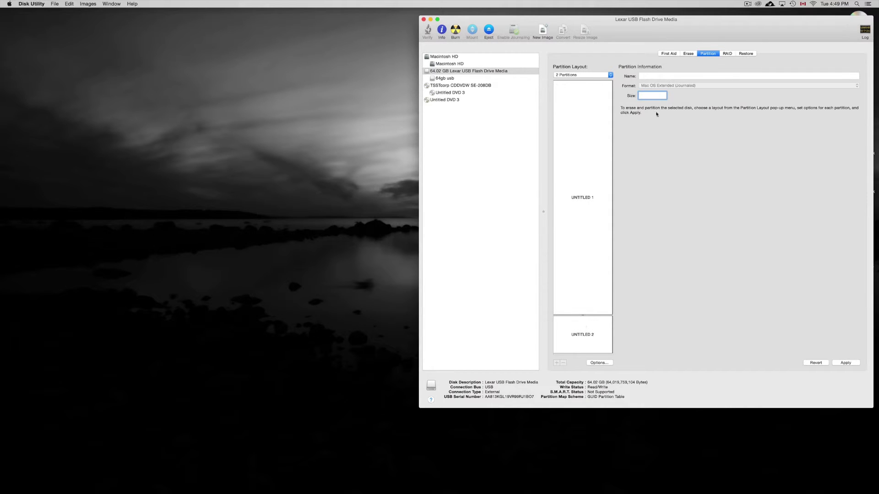
{"action": "left_click", "coordinate": [592, 127]}
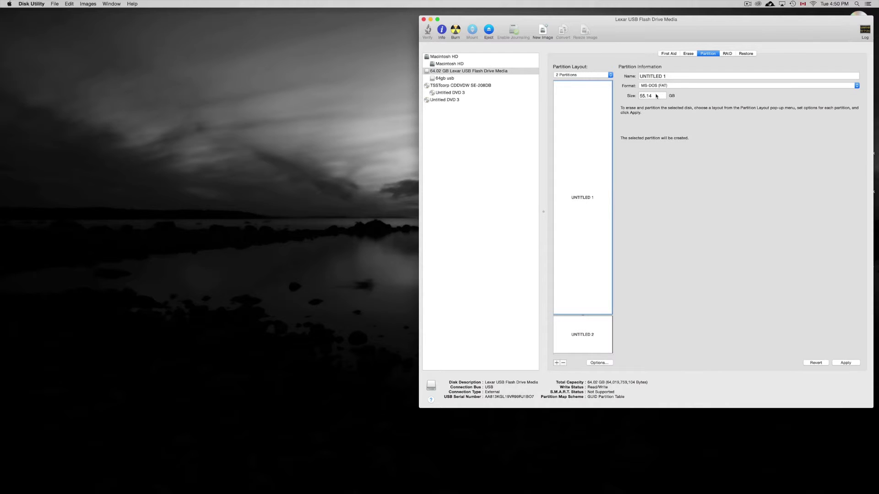
{"action": "left_click", "coordinate": [589, 324]}
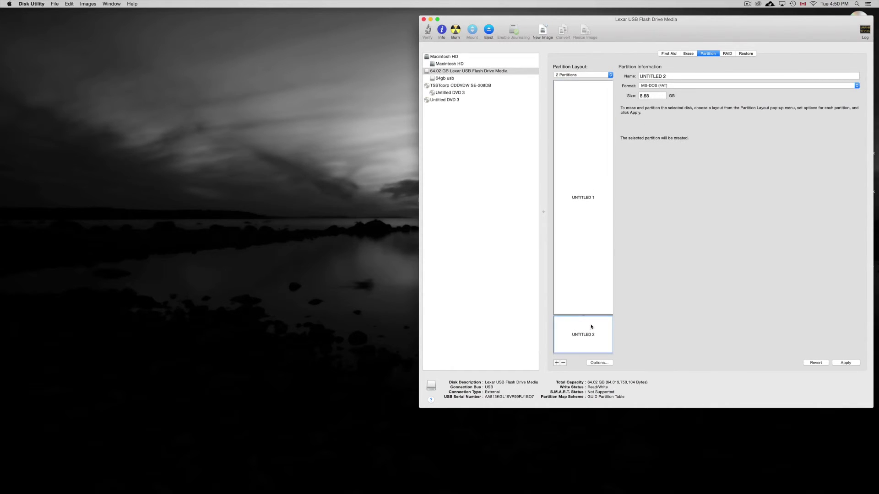
Set the second partition to ExFAT with a size of 10 GB
{"action": "left_click_drag", "start_coordinate": [656, 95], "coordinate": [628, 97]}
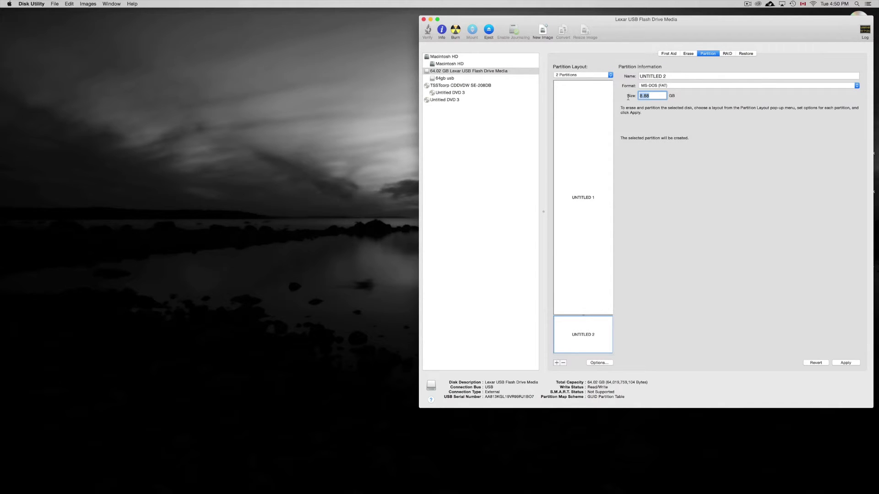
{"action": "type", "text": "10"}
{"action": "left_click", "coordinate": [692, 85]}
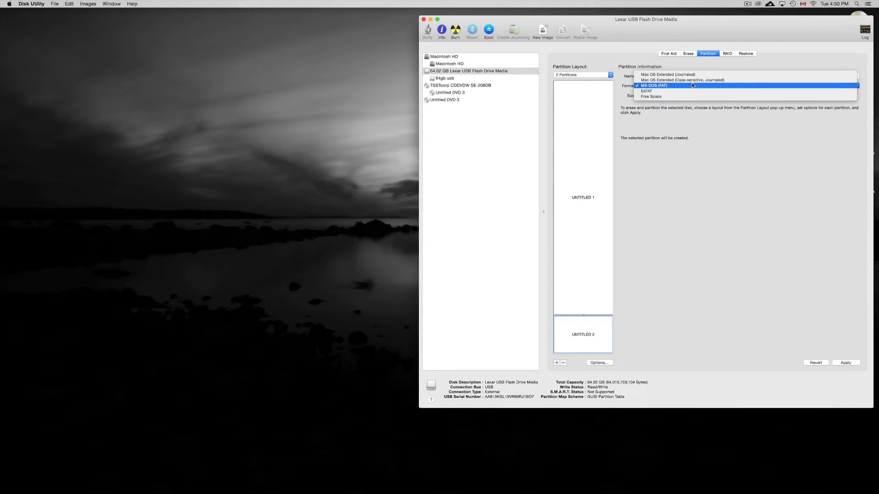
{"action": "left_click", "coordinate": [691, 91]}
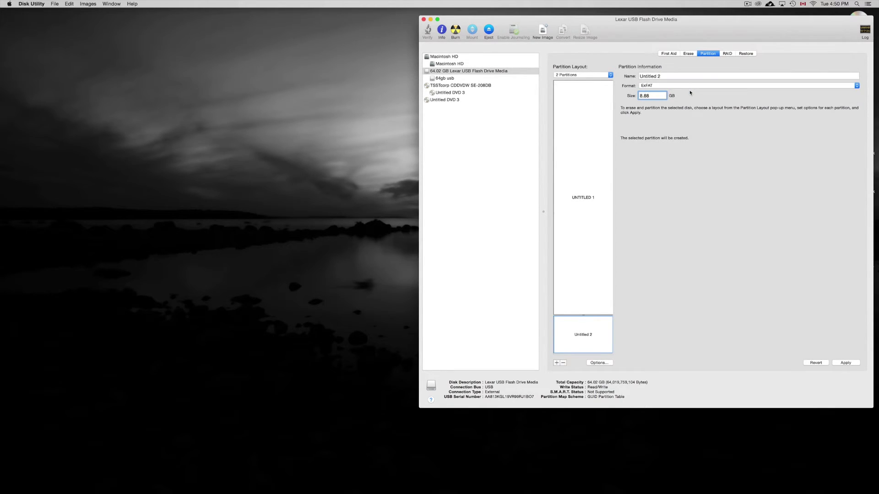
{"action": "left_click_drag", "start_coordinate": [659, 95], "coordinate": [636, 95]}
{"action": "type", "text": "10"}
Rename the second partition from Untitled 2 to PC
{"action": "left_click_drag", "start_coordinate": [661, 76], "coordinate": [624, 78]}
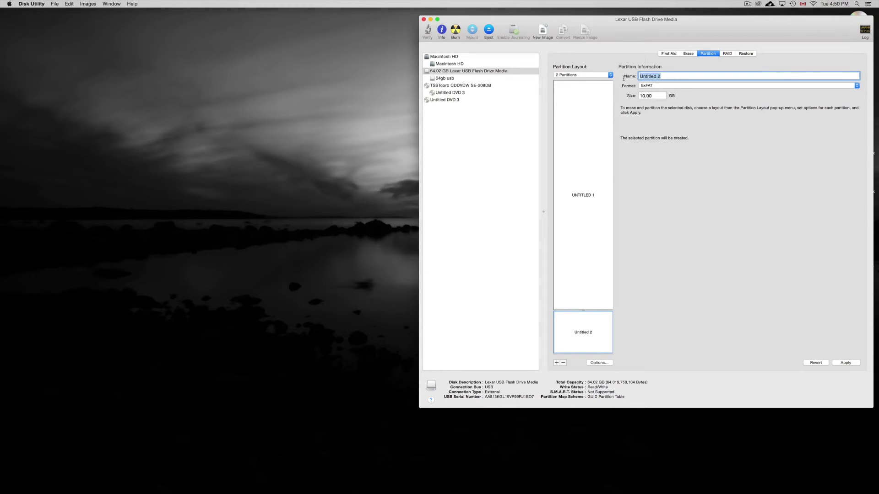
{"action": "type", "text": "W"}
{"action": "key", "text": "BackSpace"}
{"action": "type", "text": "PC"}
{"action": "left_click", "coordinate": [580, 213]}
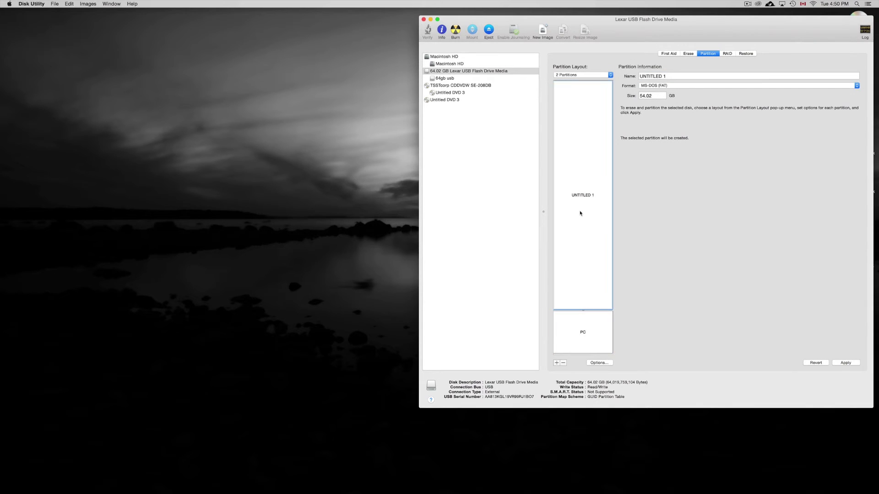
Set the first 54.02 GB partition's format to ExFAT, after trying Mac OS Extended and MS-DOS (FAT)
{"action": "left_click", "coordinate": [692, 86]}
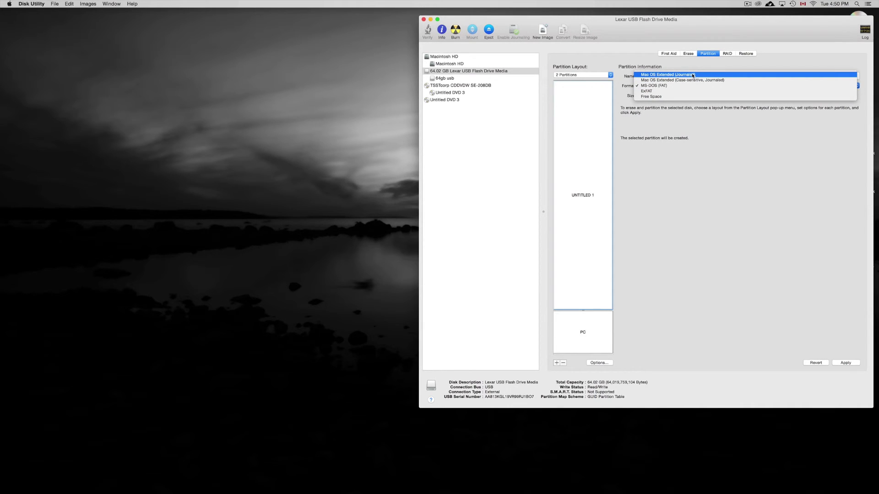
{"action": "left_click", "coordinate": [692, 75]}
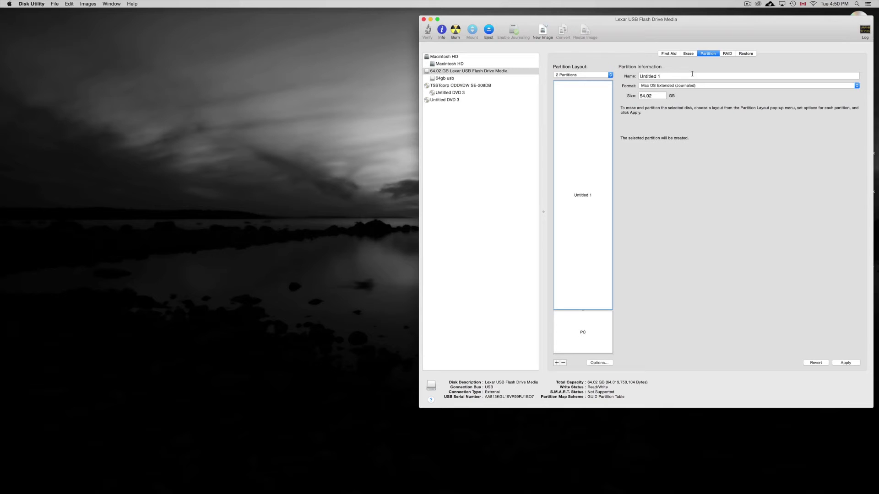
{"action": "left_click", "coordinate": [684, 86]}
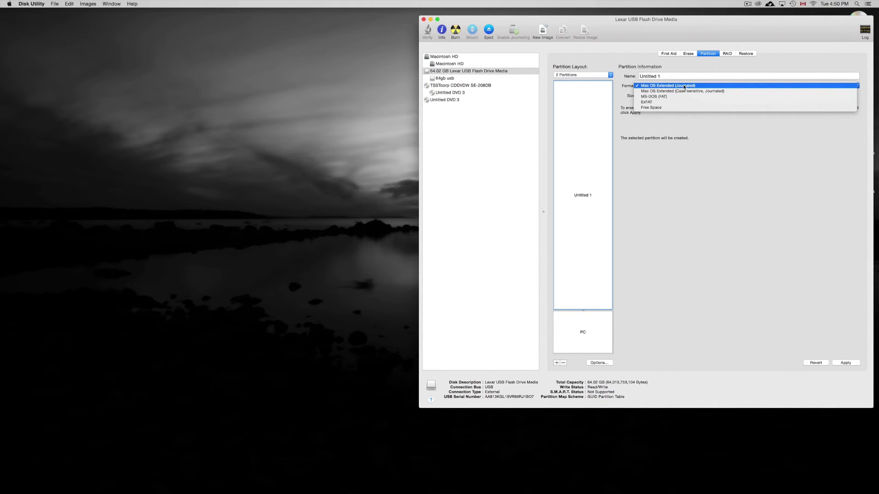
{"action": "left_click", "coordinate": [684, 86]}
{"action": "left_click", "coordinate": [684, 86]}
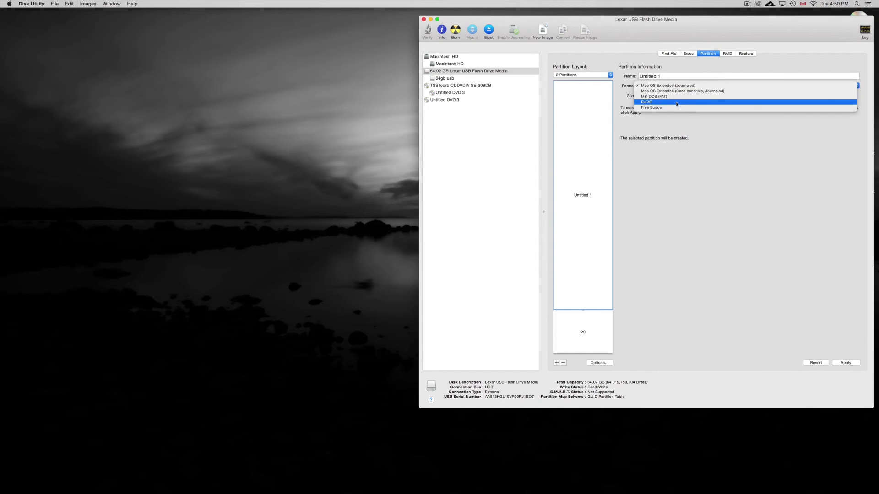
{"action": "left_click", "coordinate": [675, 103]}
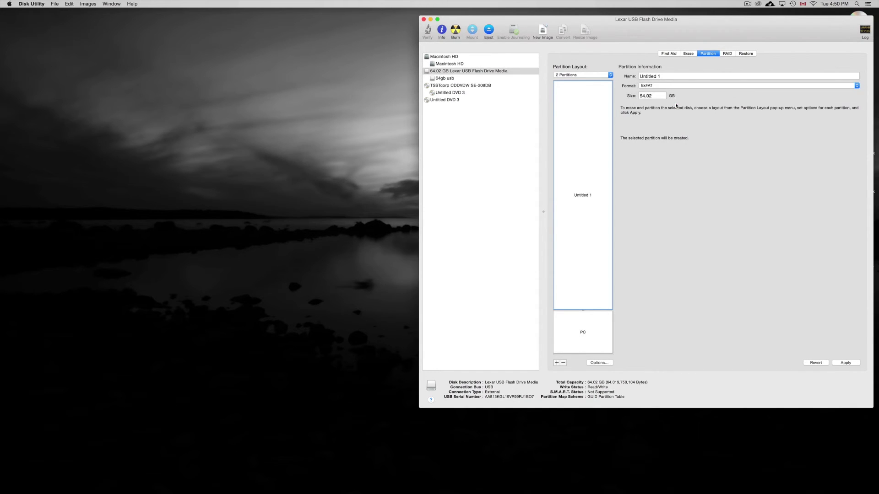
{"action": "left_click", "coordinate": [674, 85]}
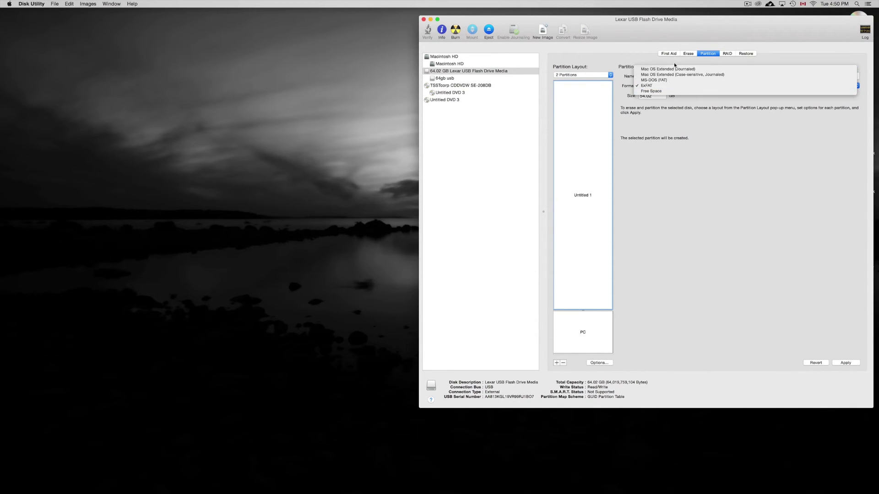
{"action": "left_click", "coordinate": [673, 67]}
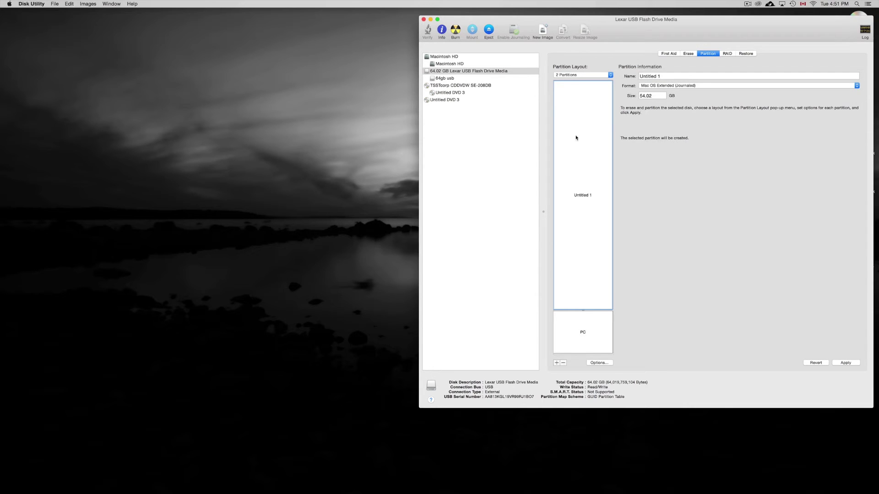
{"action": "left_click", "coordinate": [668, 85]}
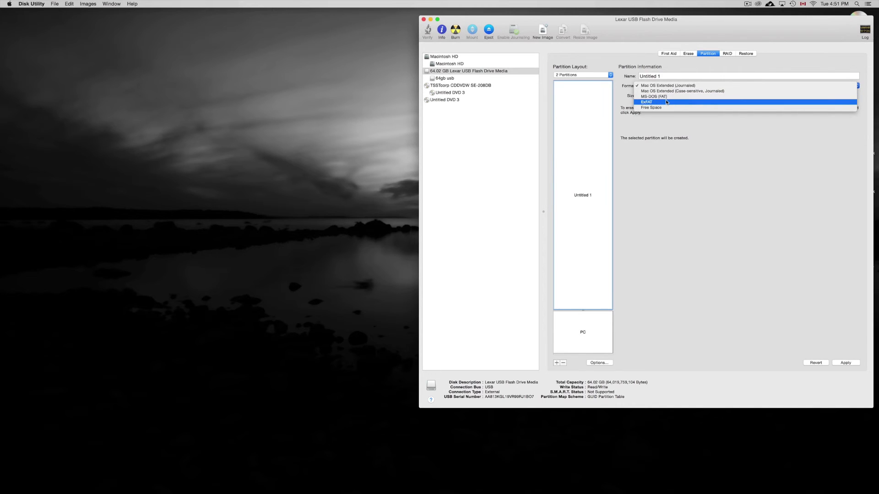
{"action": "left_click", "coordinate": [666, 101]}
{"action": "left_click", "coordinate": [666, 86]}
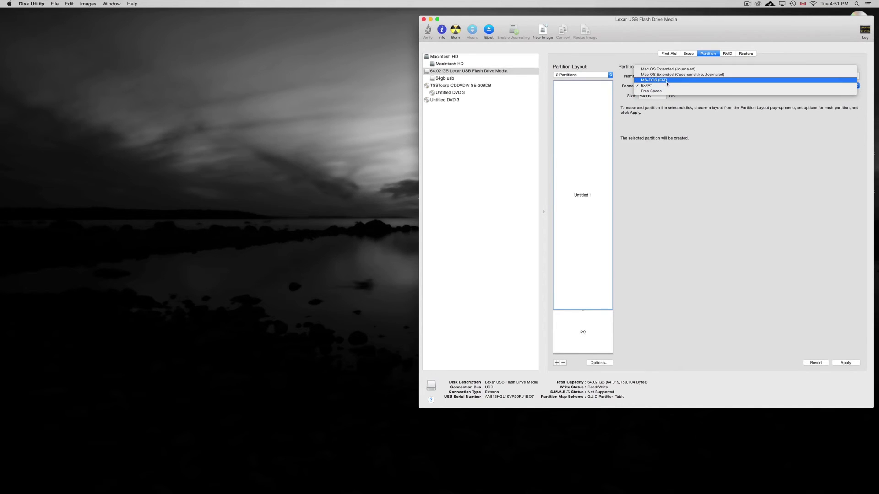
{"action": "left_click", "coordinate": [667, 80]}
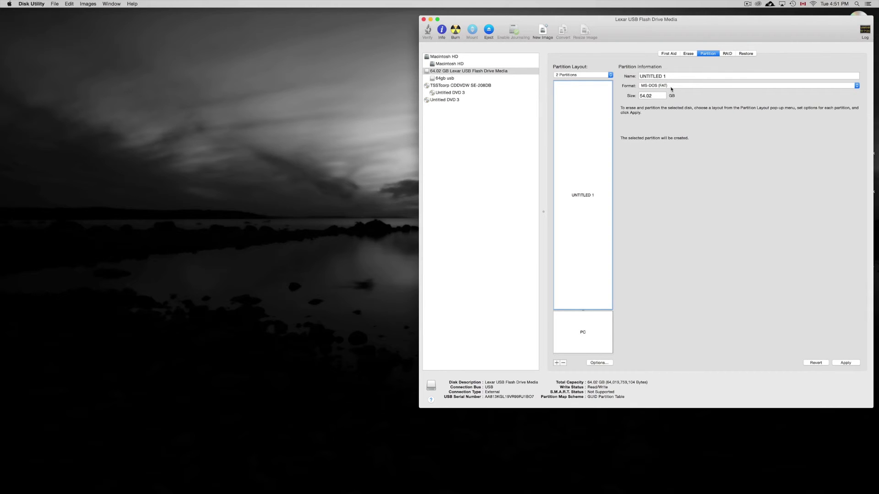
{"action": "left_click", "coordinate": [672, 88]}
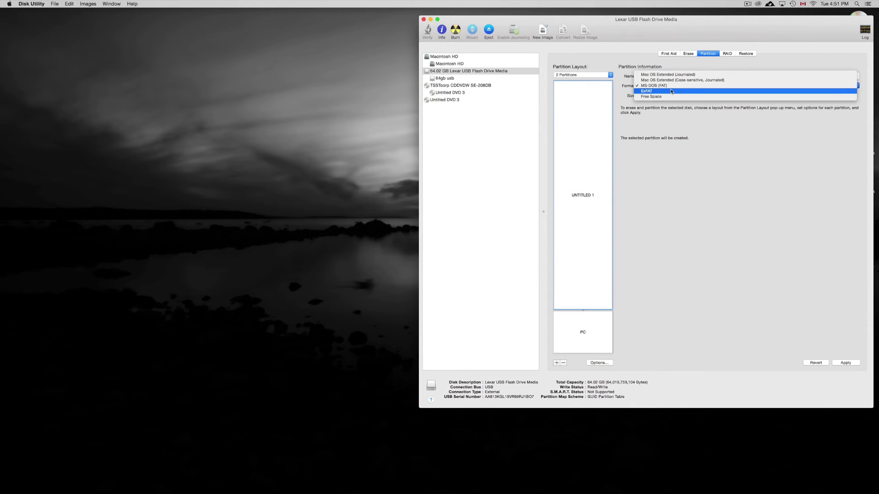
{"action": "left_click", "coordinate": [671, 91]}
Rename the first partition from Untitled 1 to PC2
{"action": "left_click", "coordinate": [669, 77]}
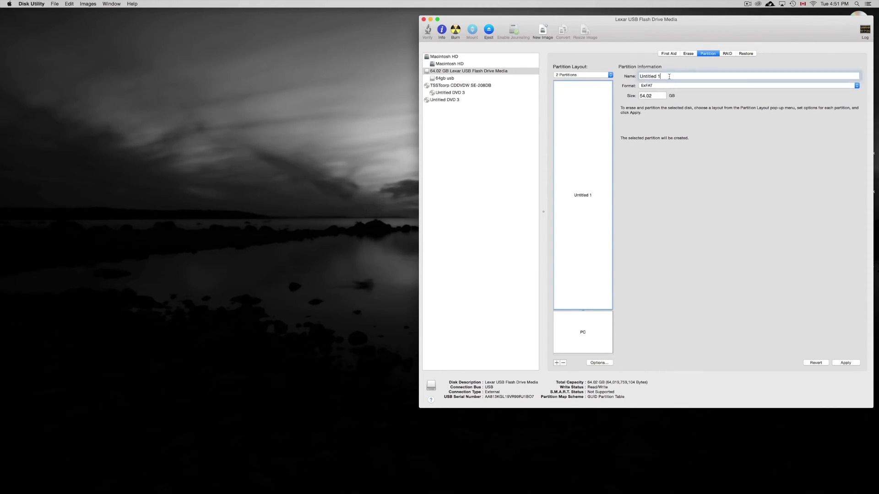
{"action": "triple_click", "coordinate": [669, 76]}
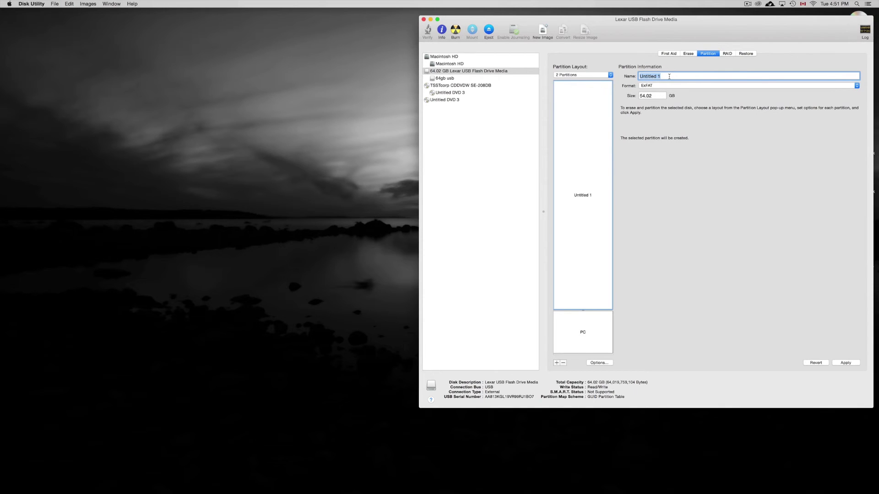
{"action": "type", "text": "PC2"}
{"action": "left_click", "coordinate": [659, 97]}
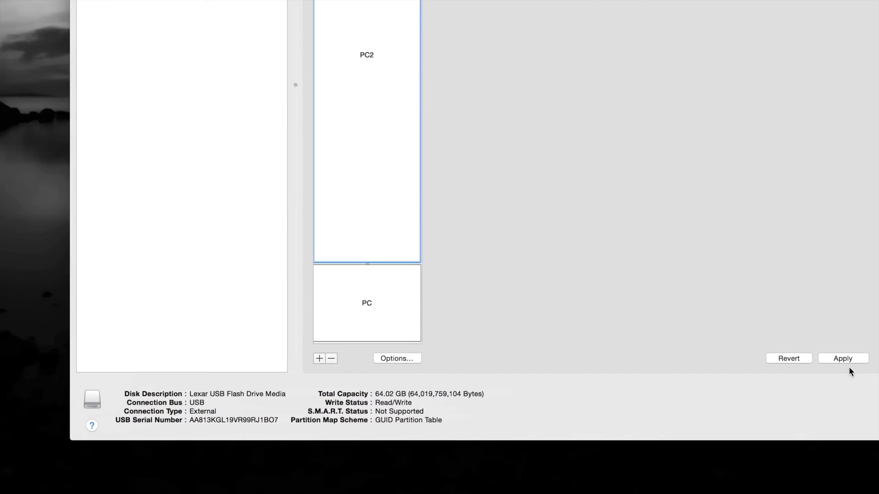
Apply the two-partition layout and confirm partitioning the Lexar drive into PC2 and PC
{"action": "left_click", "coordinate": [842, 358]}
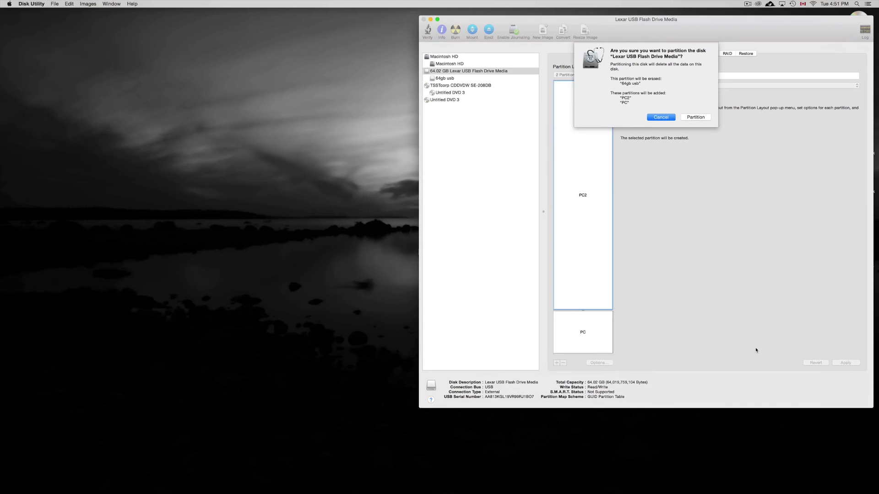
{"action": "left_click", "coordinate": [702, 116]}
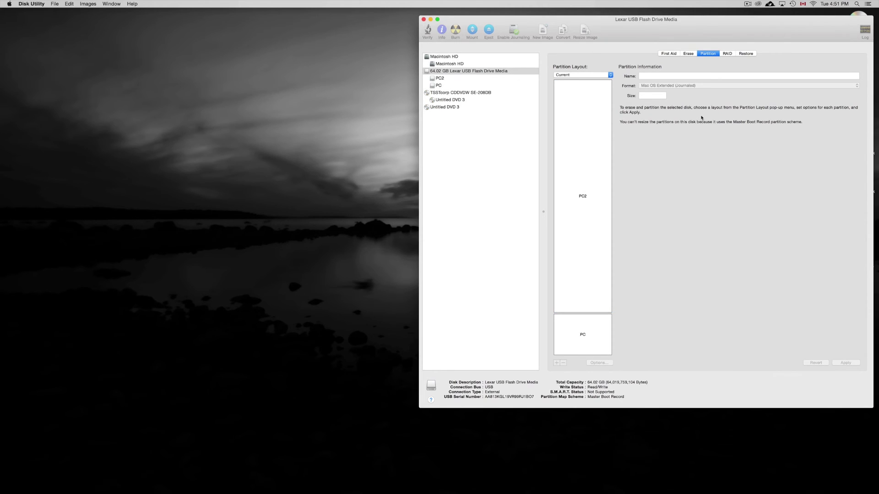
Check the RAID, Restore and First Aid tabs, then view the PC2 and PC volume details
{"action": "left_click", "coordinate": [727, 54]}
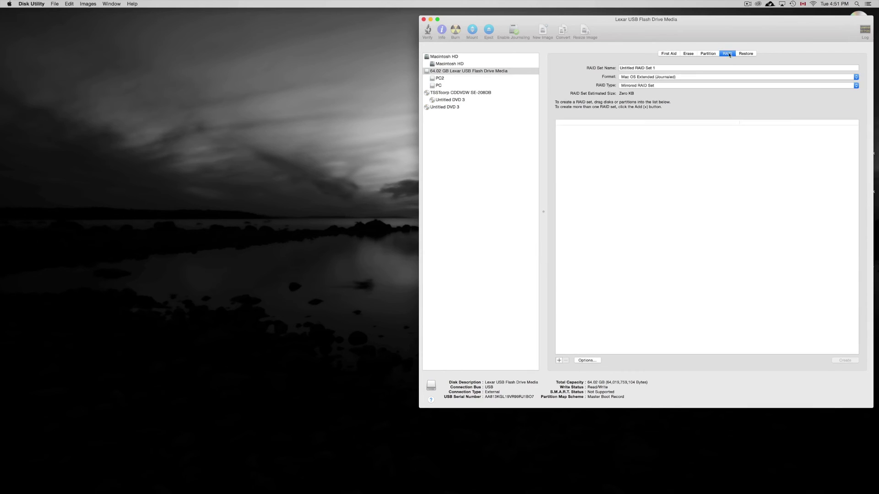
{"action": "left_click", "coordinate": [746, 54]}
{"action": "left_click", "coordinate": [668, 54]}
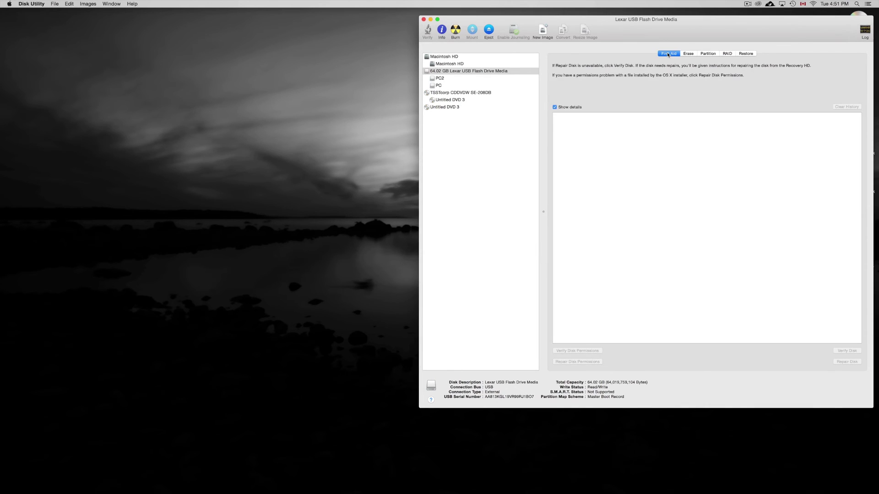
{"action": "left_click", "coordinate": [440, 78]}
{"action": "left_click", "coordinate": [441, 85]}
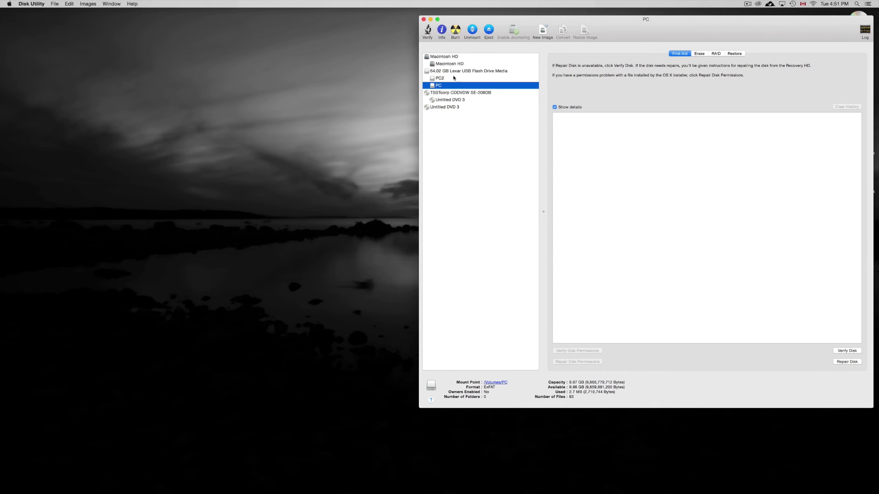
Move the Disk Utility window aside to reveal the PC2 and PC drives on the desktop
{"action": "left_click_drag", "start_coordinate": [651, 19], "coordinate": [555, 23]}
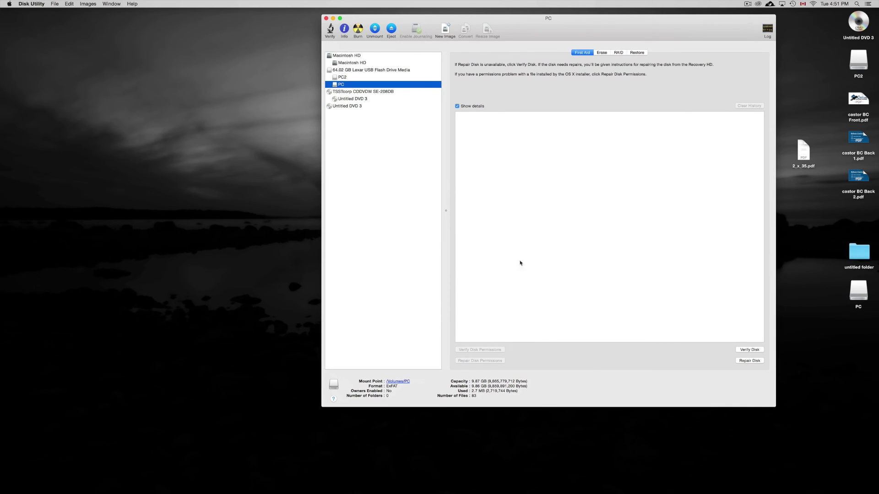
{"action": "left_click", "coordinate": [219, 172]}
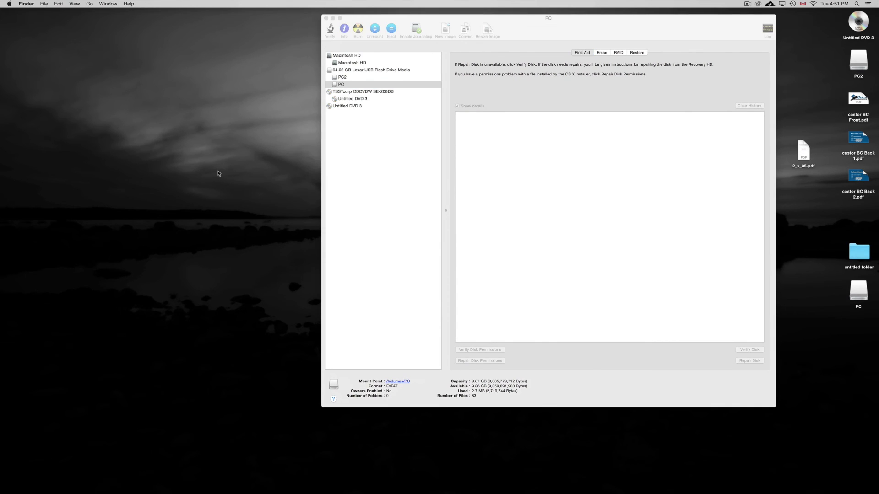
{"action": "left_click", "coordinate": [21, 4]}
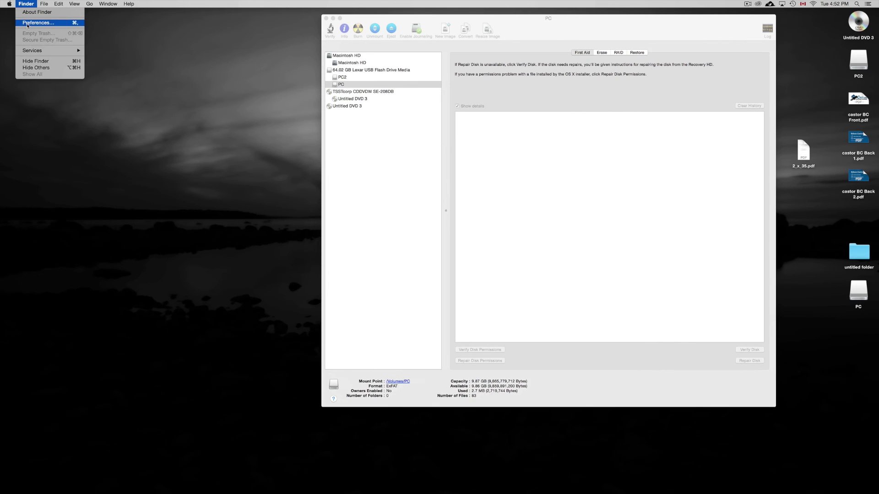
{"action": "left_click", "coordinate": [27, 22]}
{"action": "left_click_drag", "start_coordinate": [66, 14], "coordinate": [366, 113]}
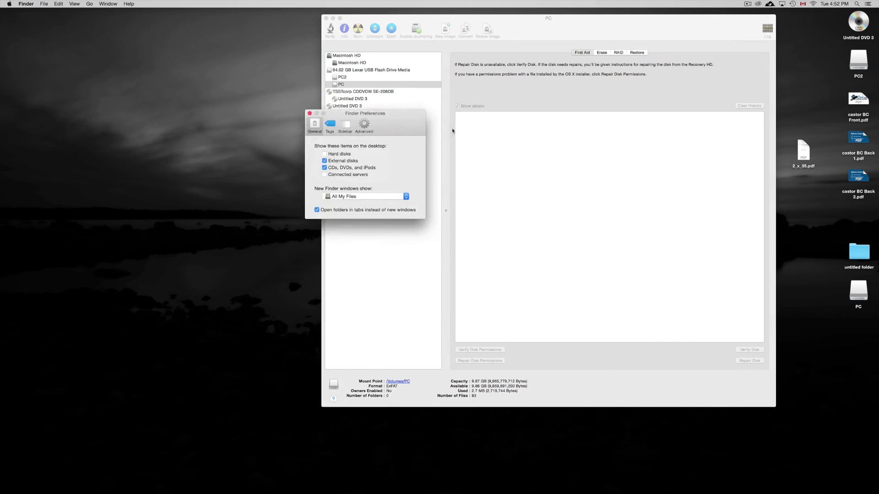
{"action": "left_click_drag", "start_coordinate": [452, 131], "coordinate": [548, 149]}
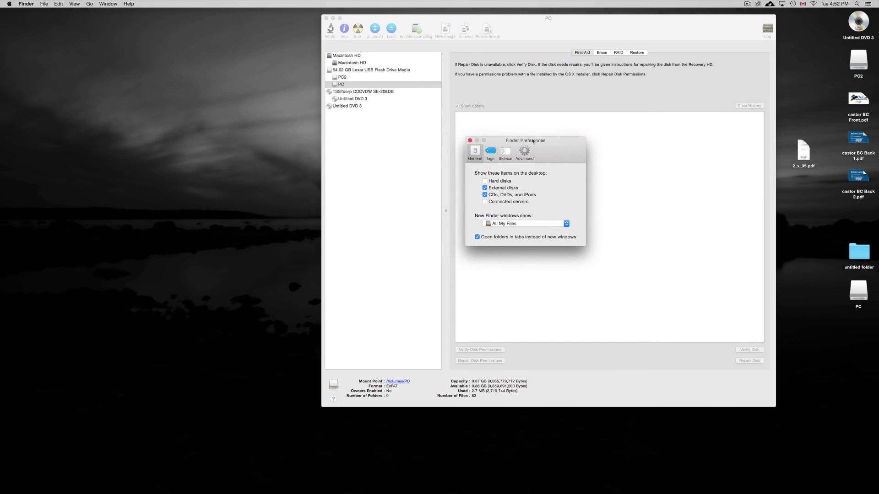
{"action": "left_click", "coordinate": [486, 188]}
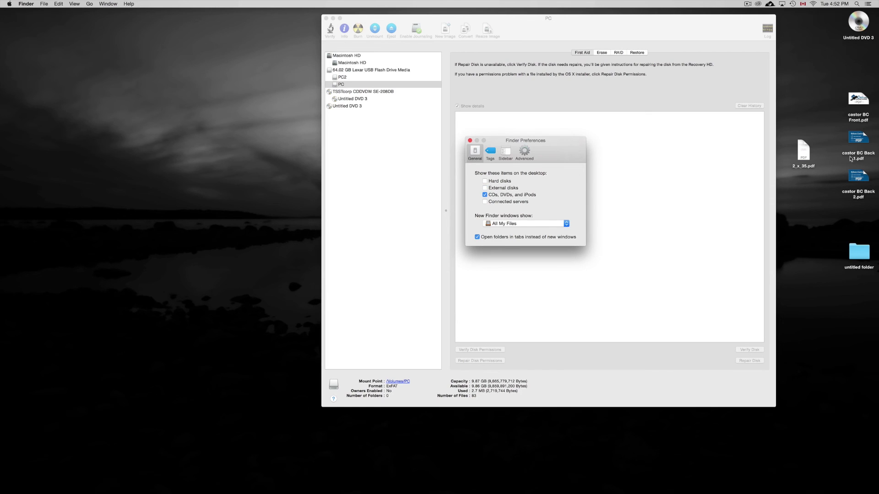
{"action": "left_click", "coordinate": [485, 188]}
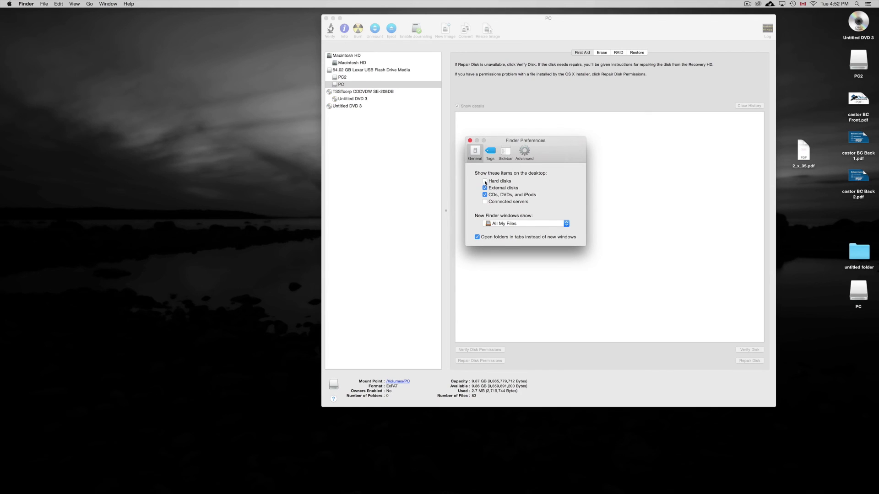
{"action": "left_click", "coordinate": [485, 181]}
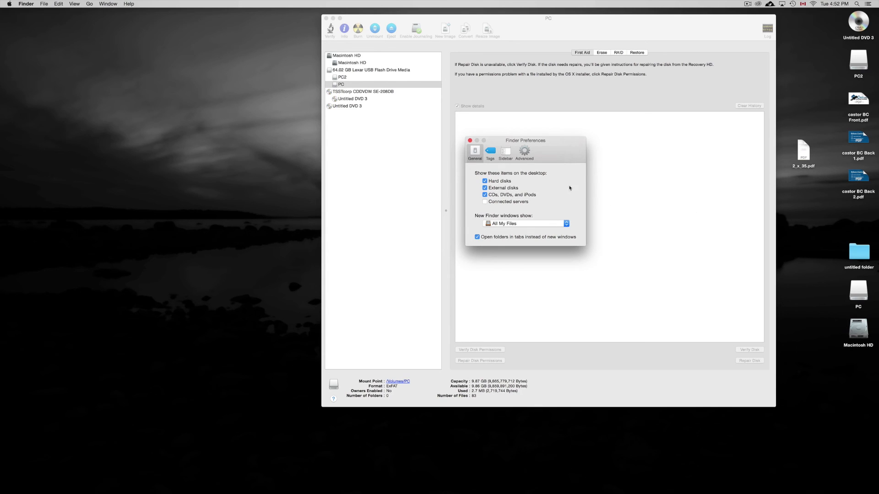
{"action": "left_click", "coordinate": [485, 181]}
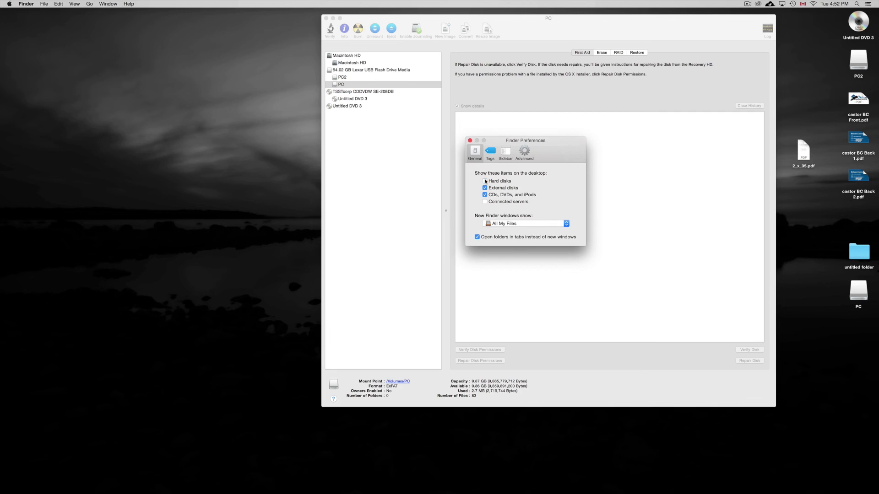
{"action": "left_click", "coordinate": [469, 141]}
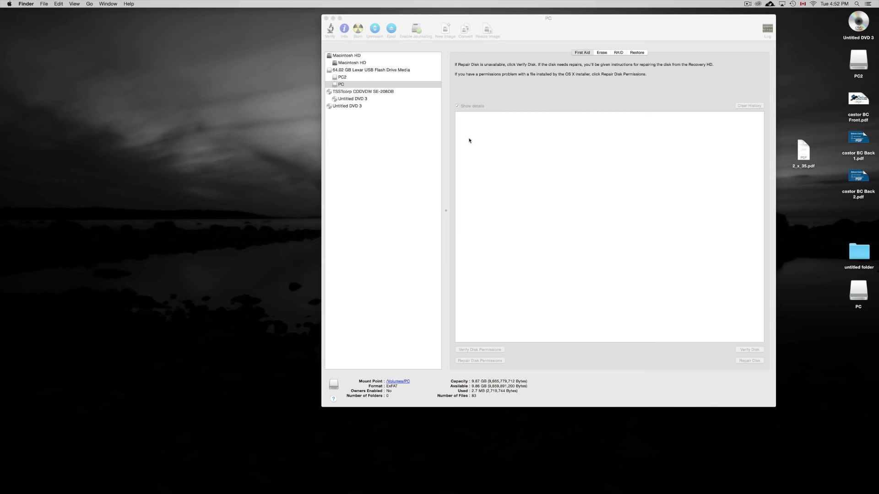